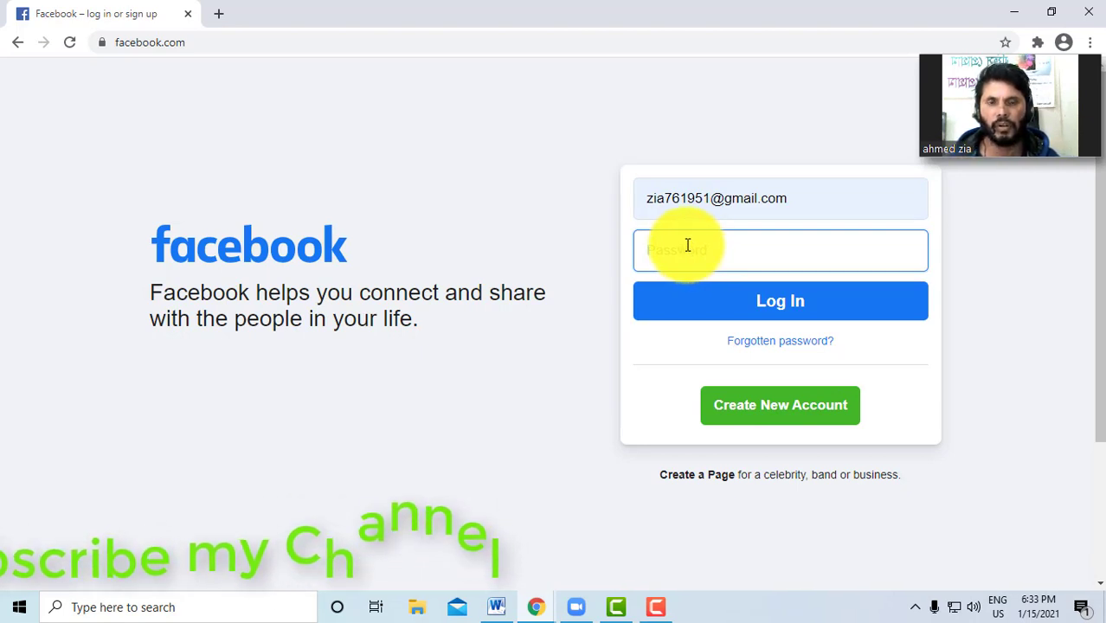
Enter the account password, log in and open your own profile page.
type("•••••")
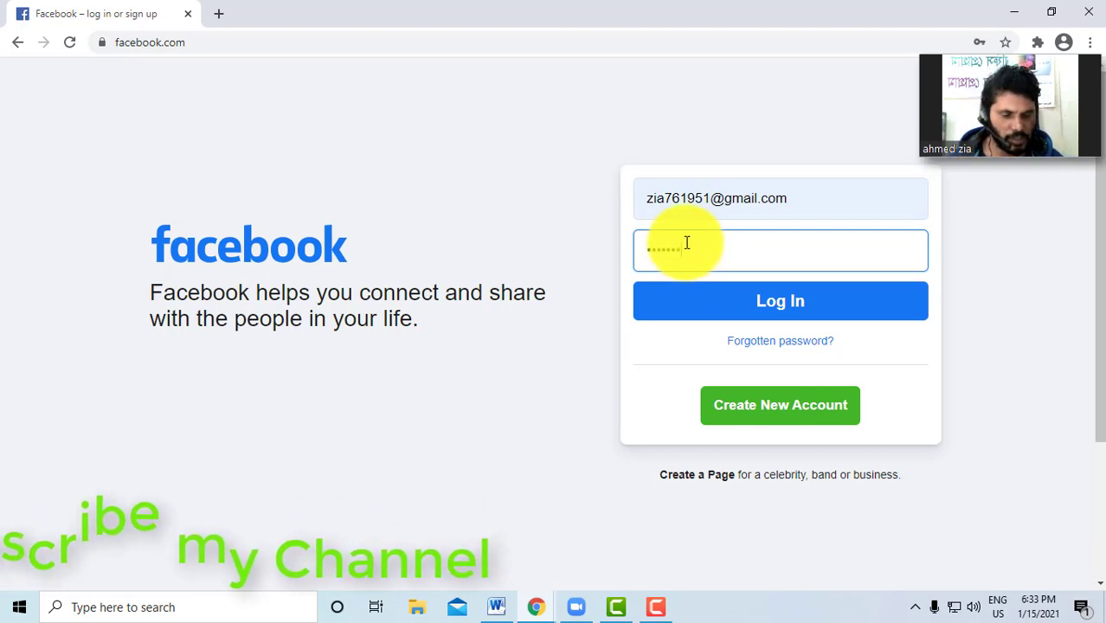
left_click(696, 287)
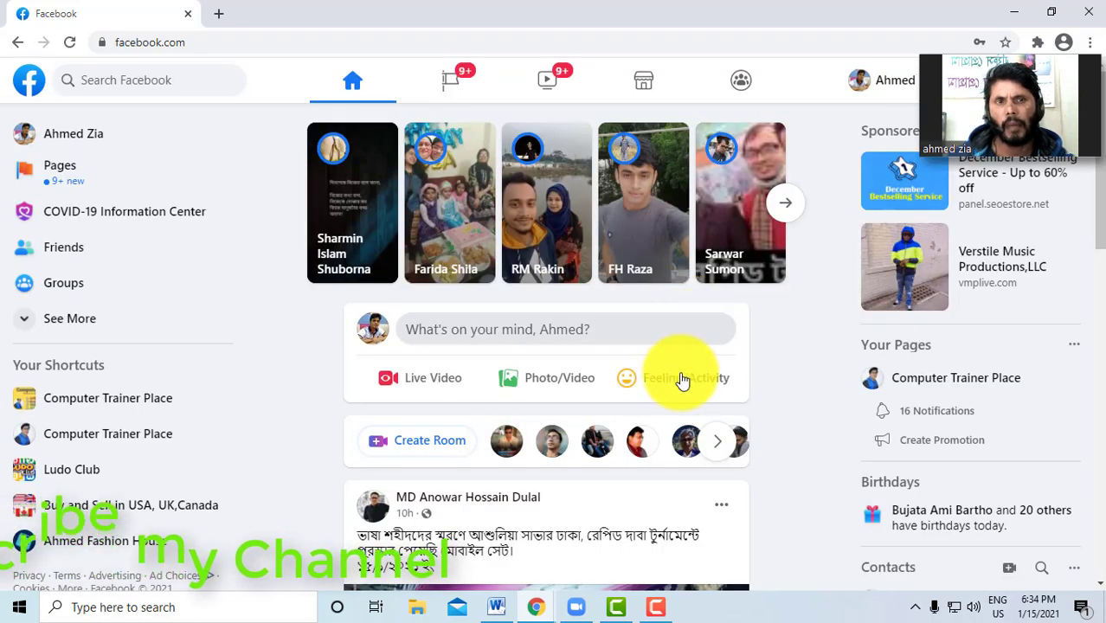
left_click(66, 136)
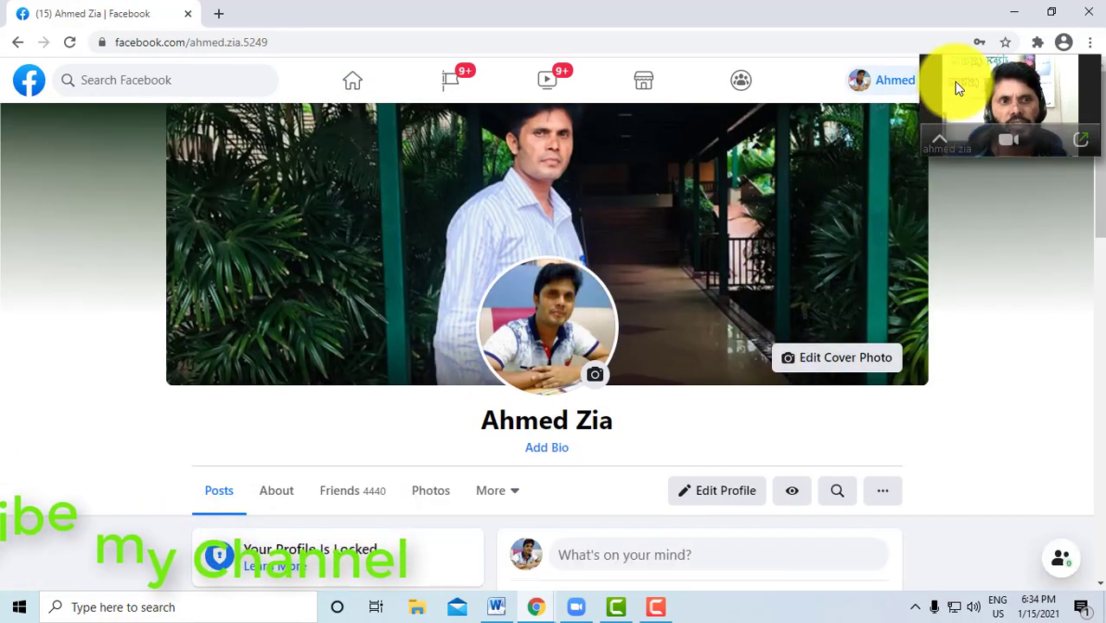
left_click_drag(956, 84, 975, 173)
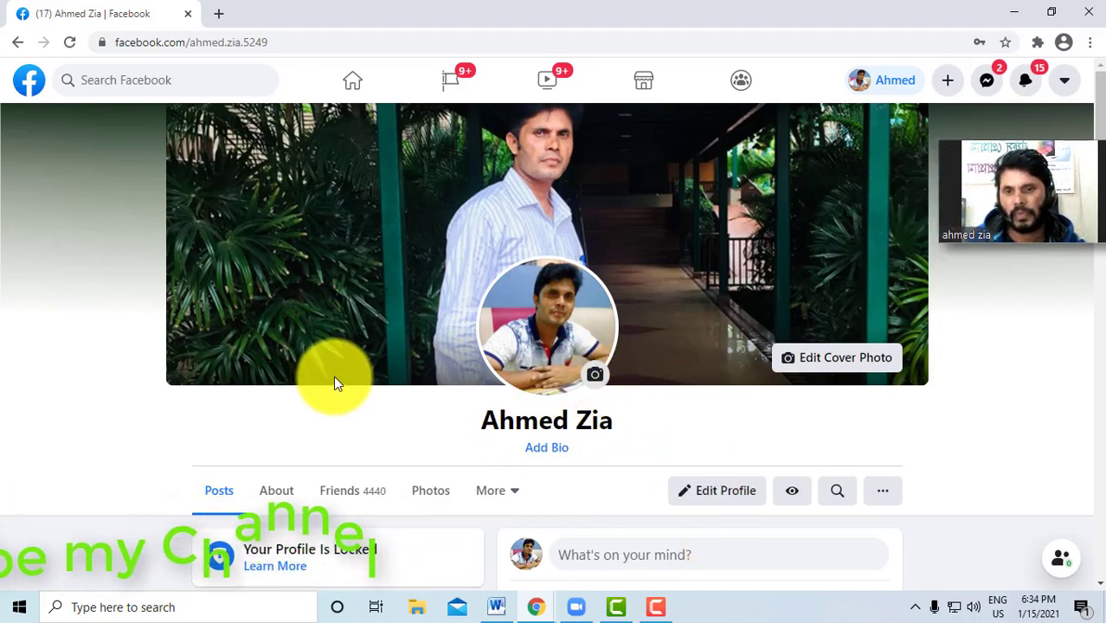
Start creating a new group named "Computer Knowledge" and set its privacy to Public.
left_click(948, 83)
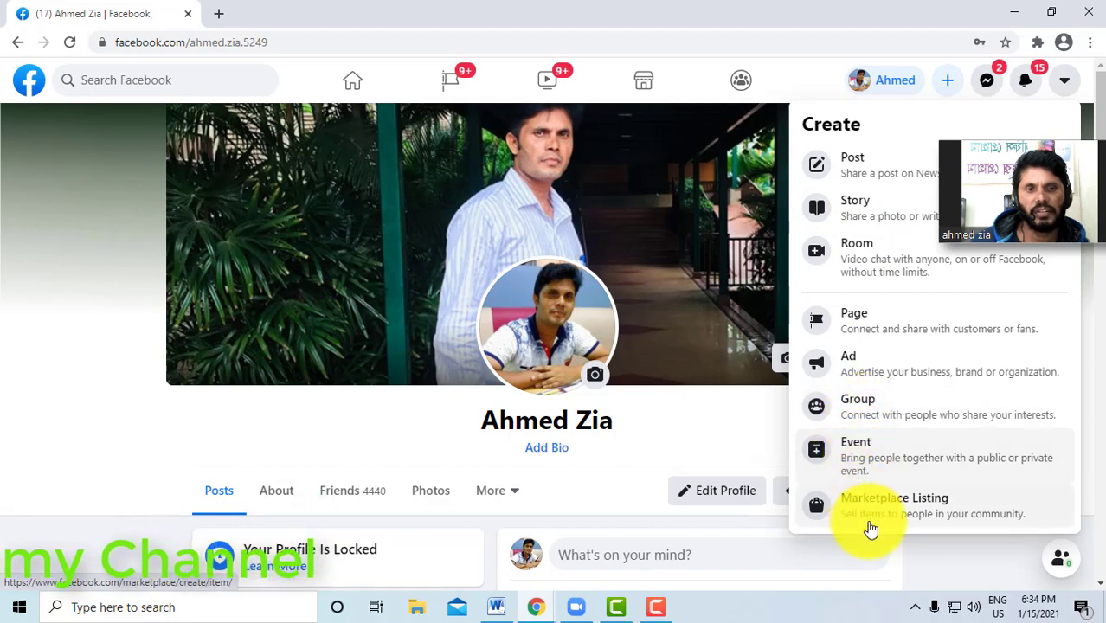
left_click(859, 405)
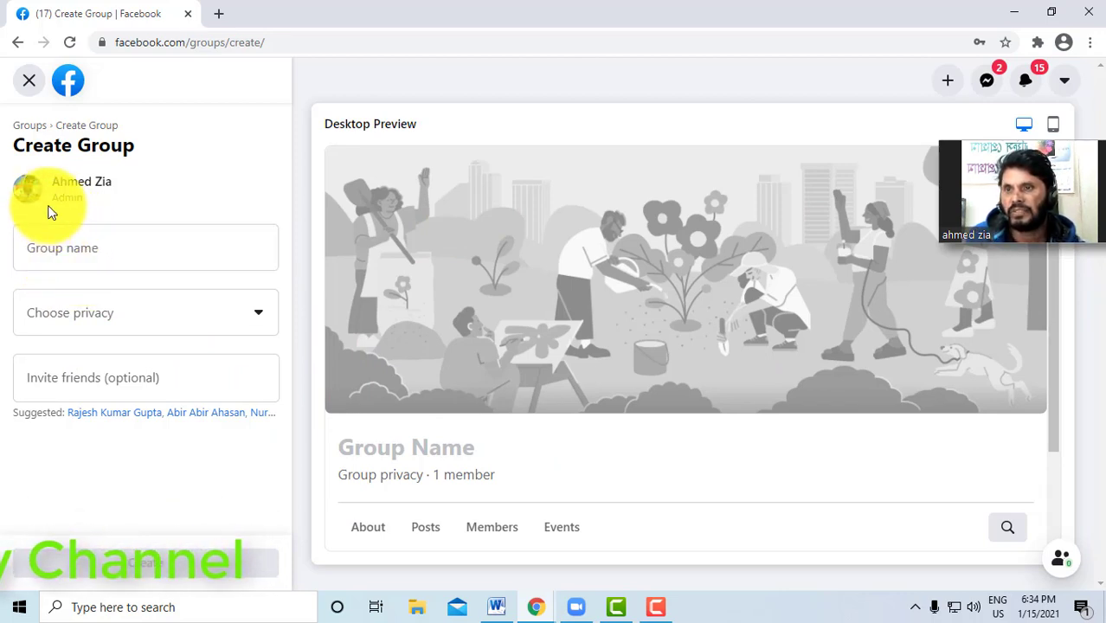
left_click(65, 250)
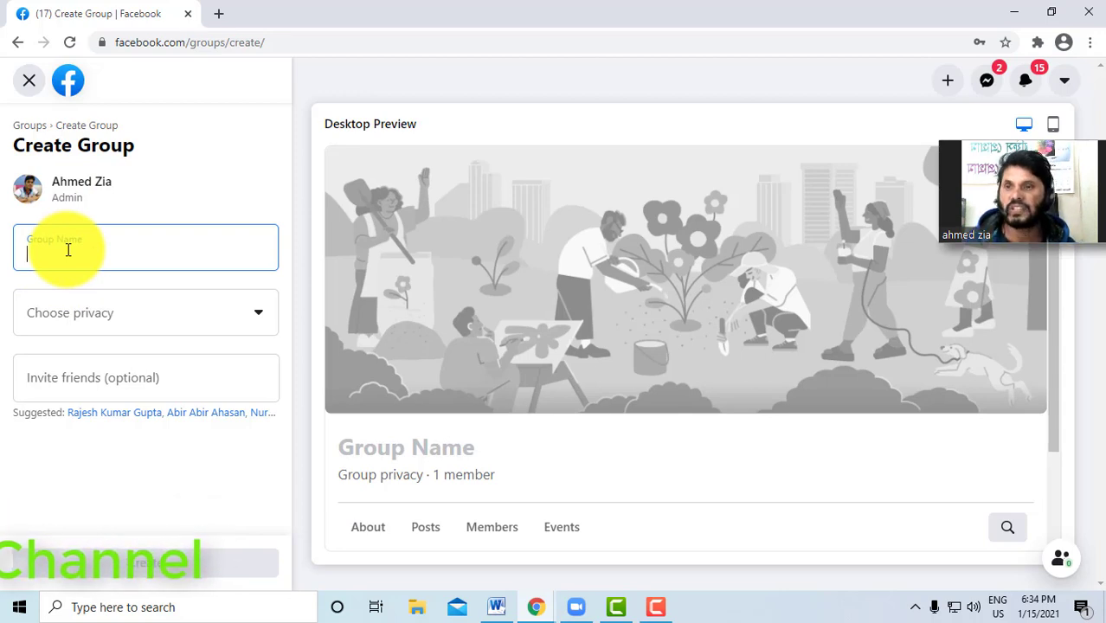
type("Computer Knowldge")
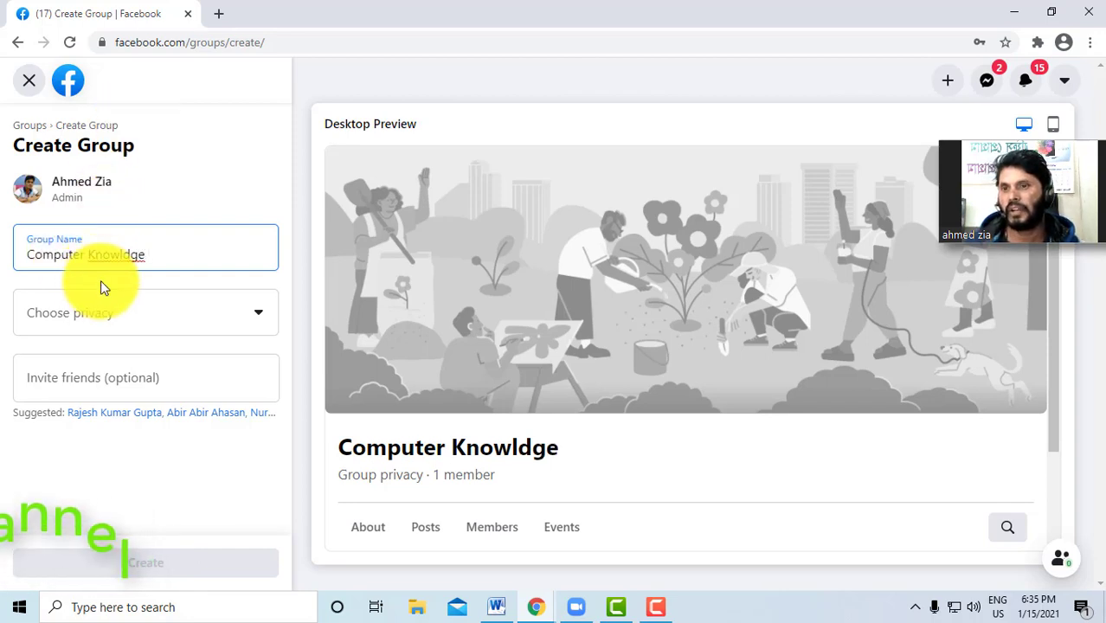
right_click(124, 255)
left_click(160, 275)
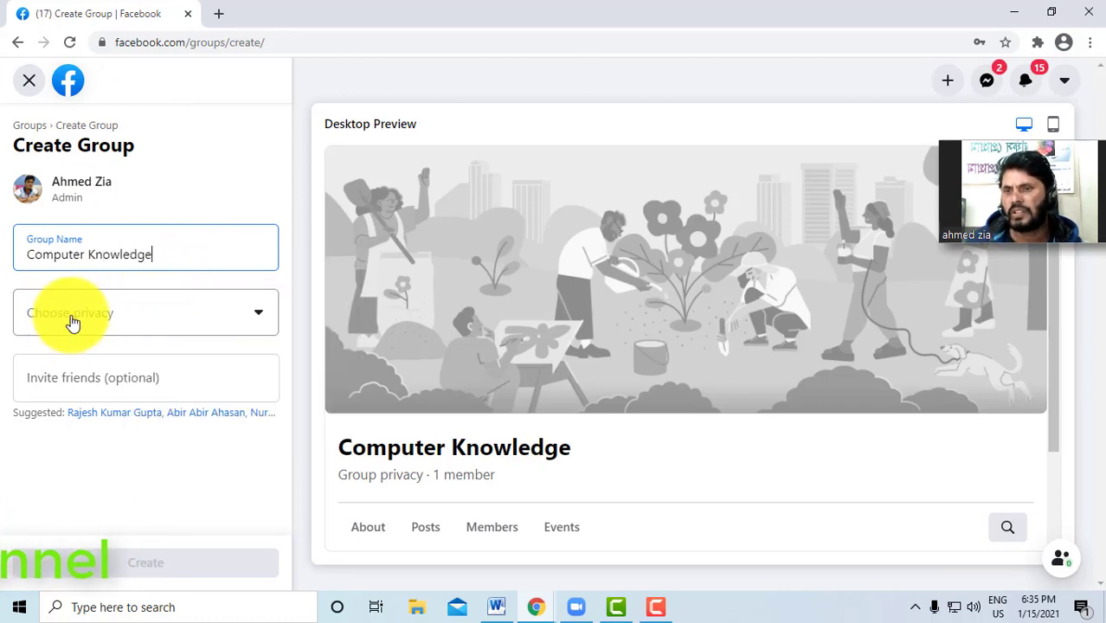
left_click(258, 318)
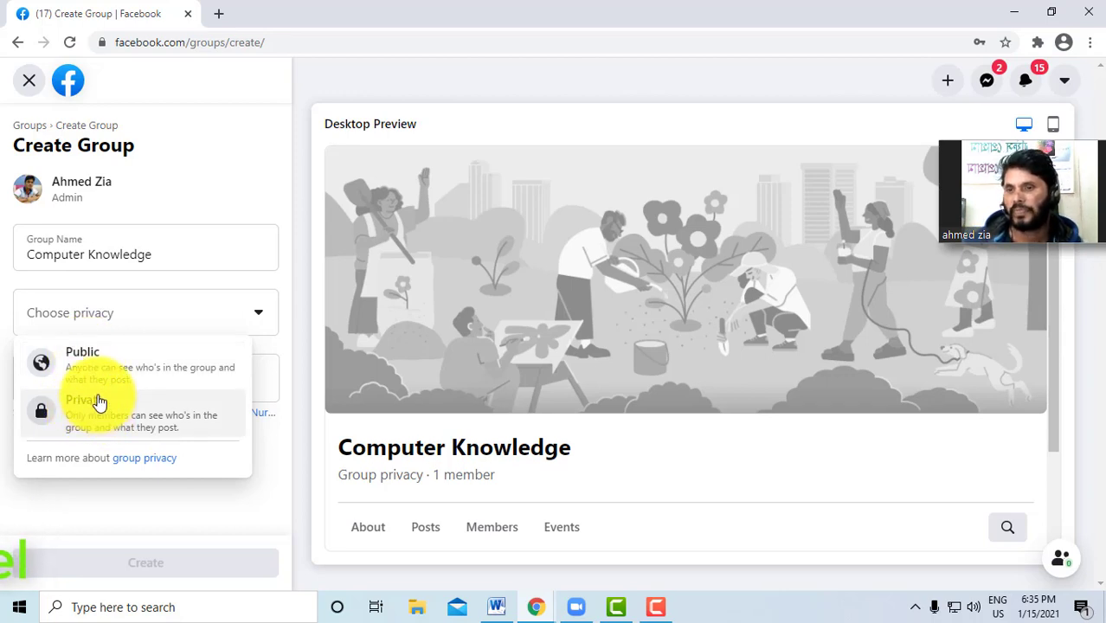
left_click(44, 363)
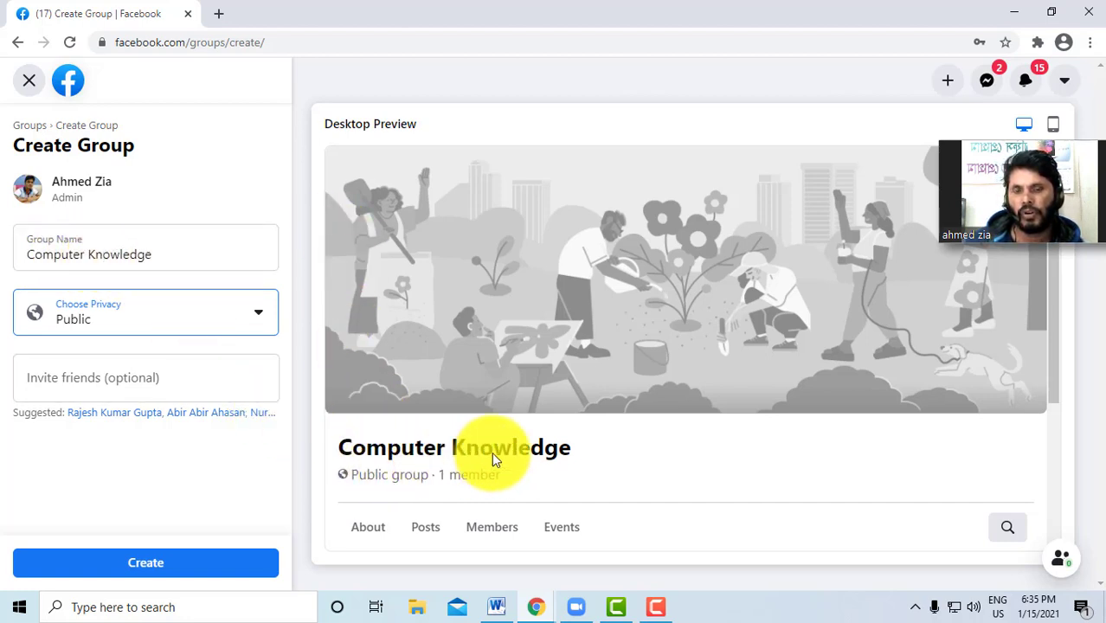
Add the first suggested friend to the group's invitations and create the group.
left_click(142, 376)
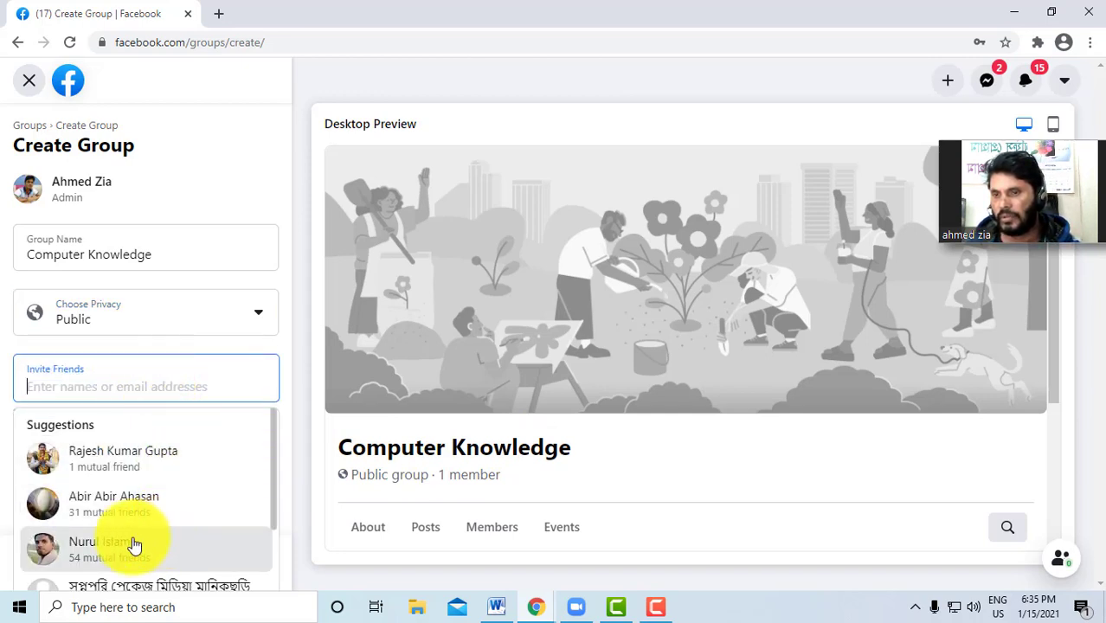
left_click(126, 459)
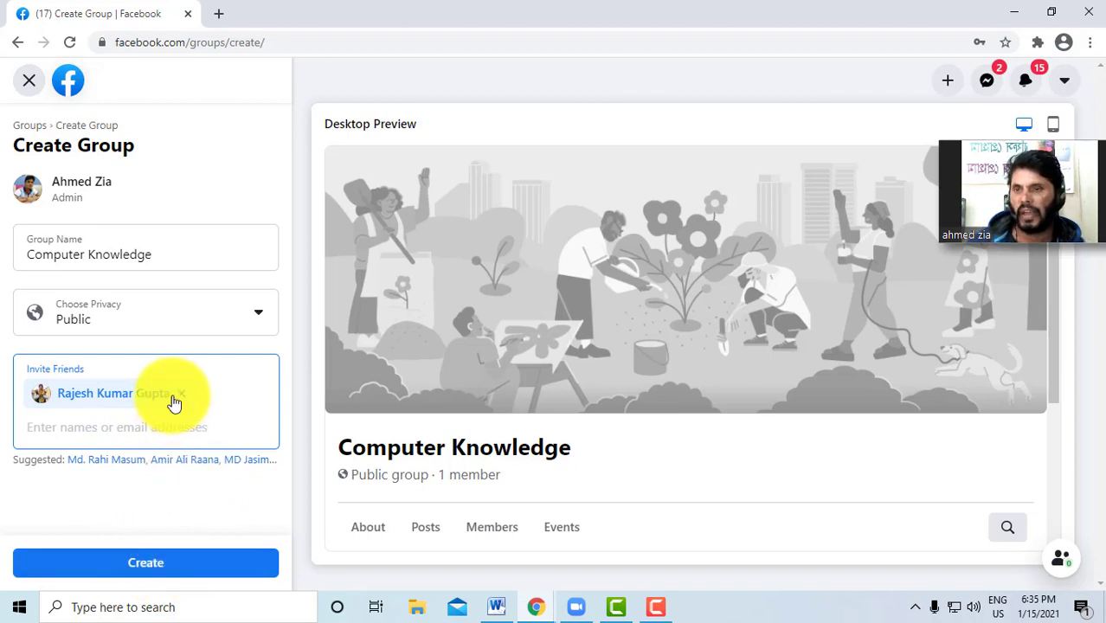
left_click(171, 567)
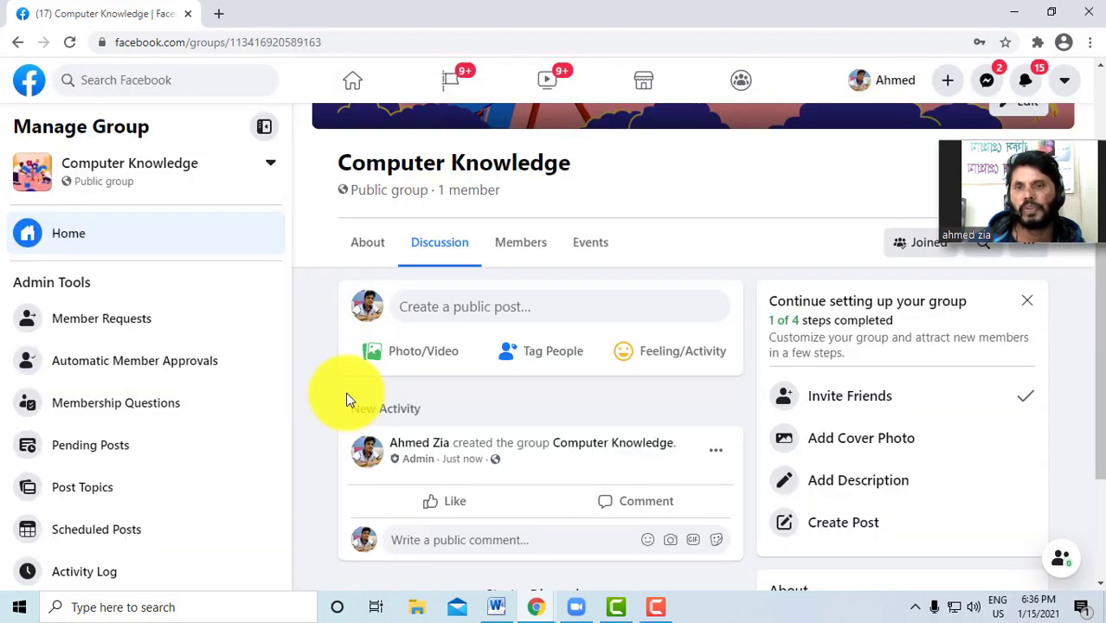
Upload the image "Computer Trainer Place (1)" from New folder on the Desktop as the group's cover photo.
scroll(518, 372, "up", 3)
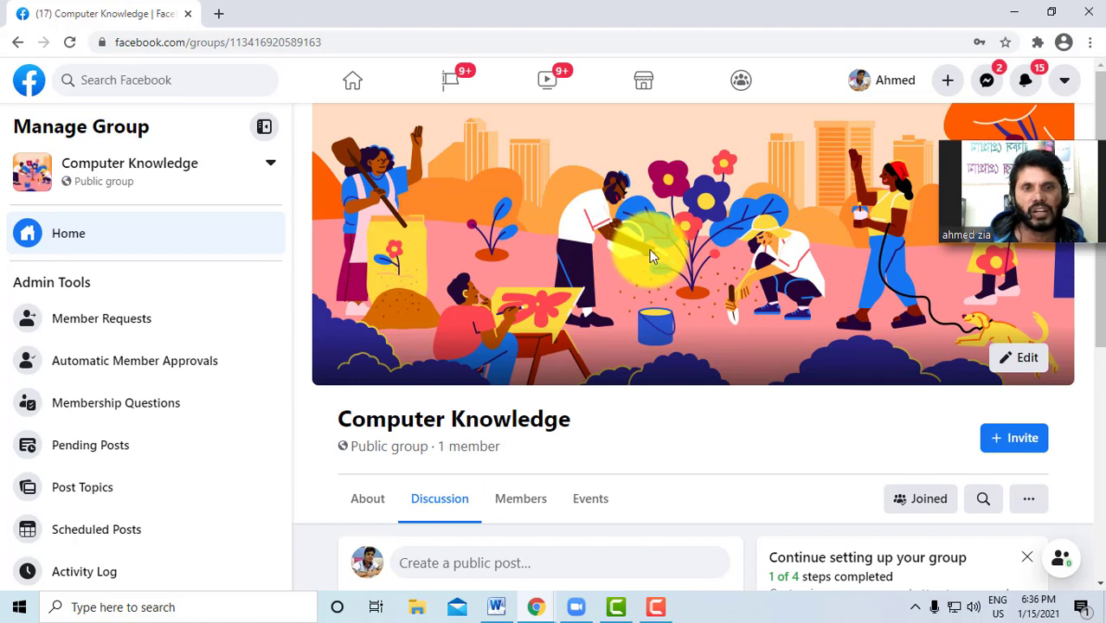
left_click(1026, 362)
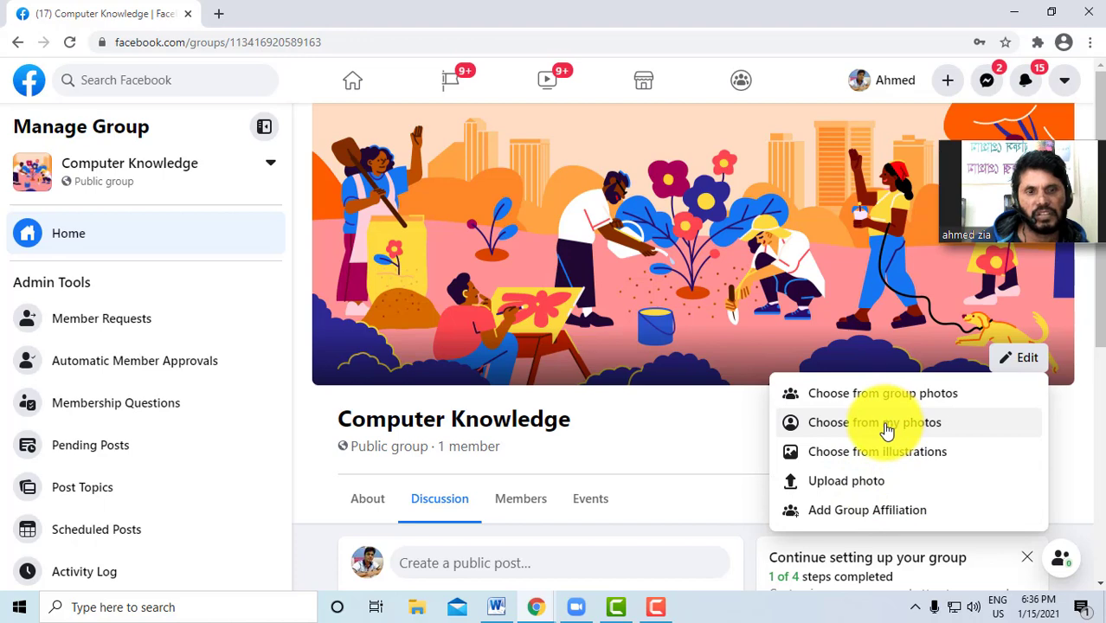
left_click(865, 490)
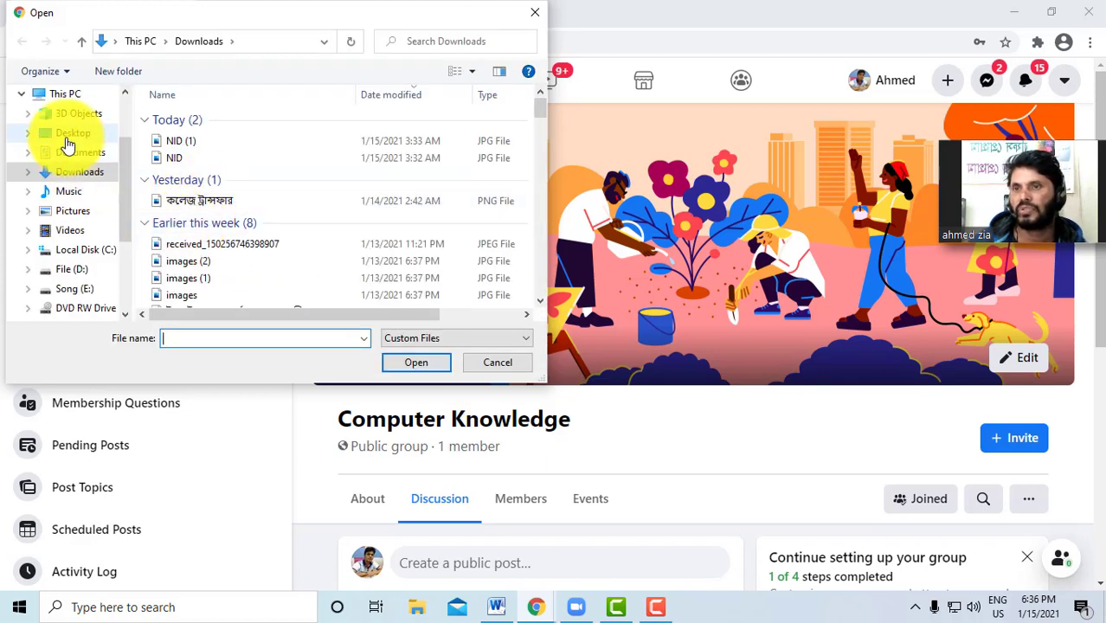
left_click(70, 137)
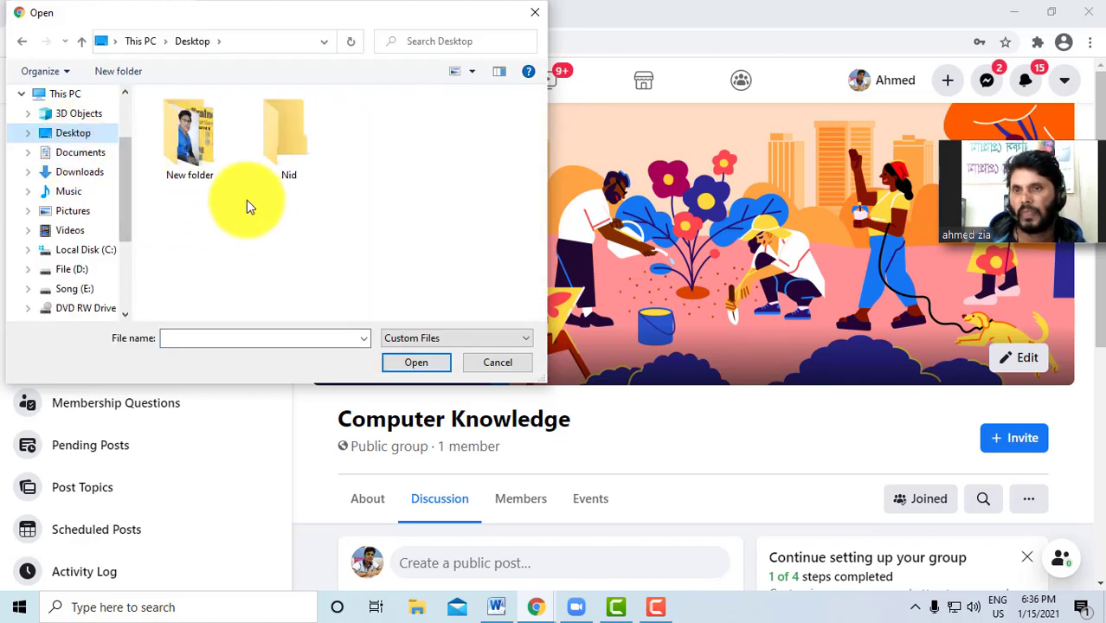
double_click(189, 159)
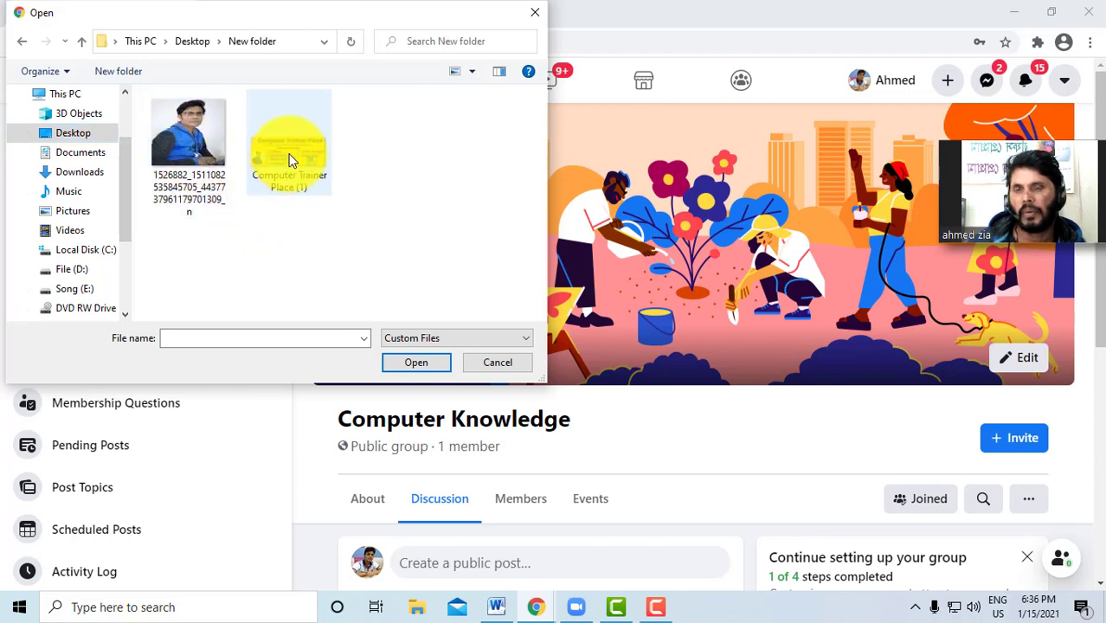
left_click(310, 186)
left_click(420, 367)
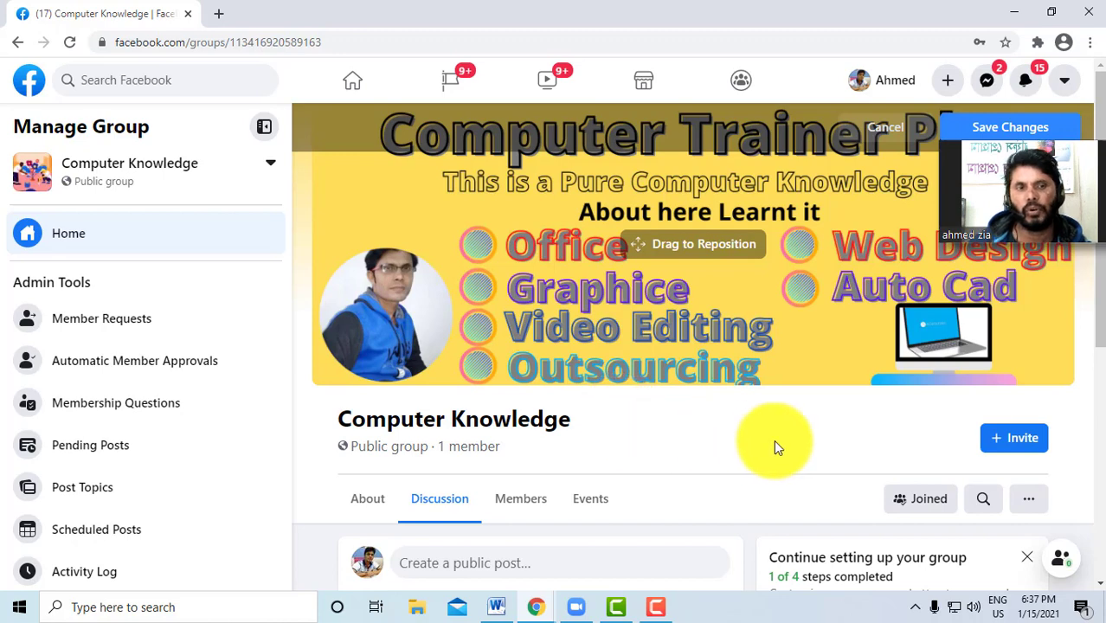
Send a group invitation to the first friend in the suggested list.
scroll(765, 436, "down", 1)
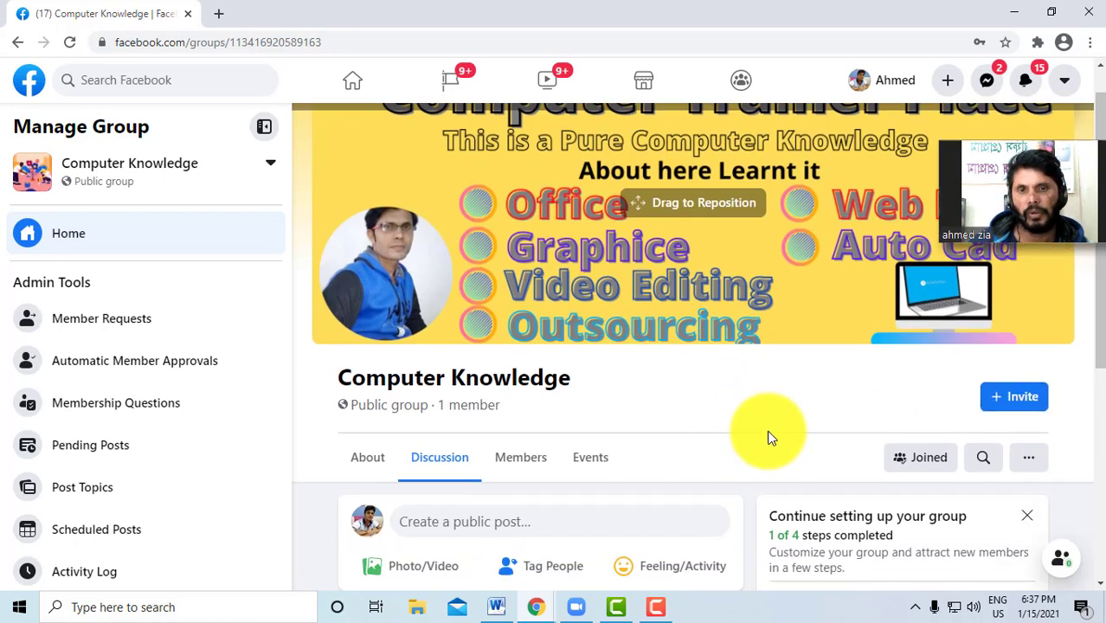
scroll(723, 421, "up", 1)
scroll(722, 420, "up", 1)
scroll(780, 359, "down", 5)
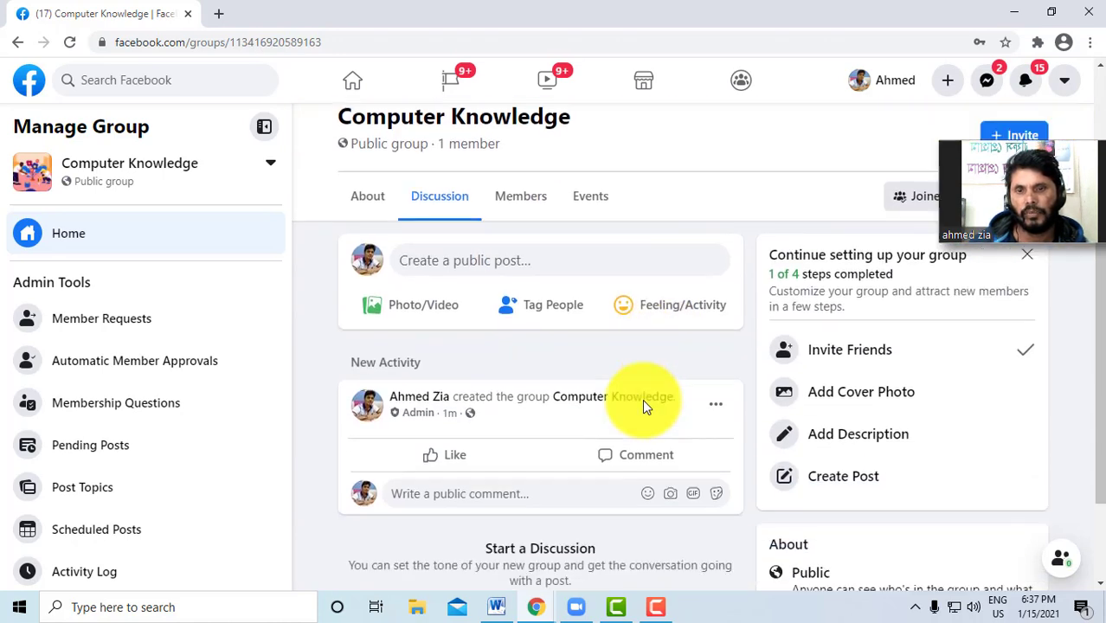
scroll(619, 395, "up", 2)
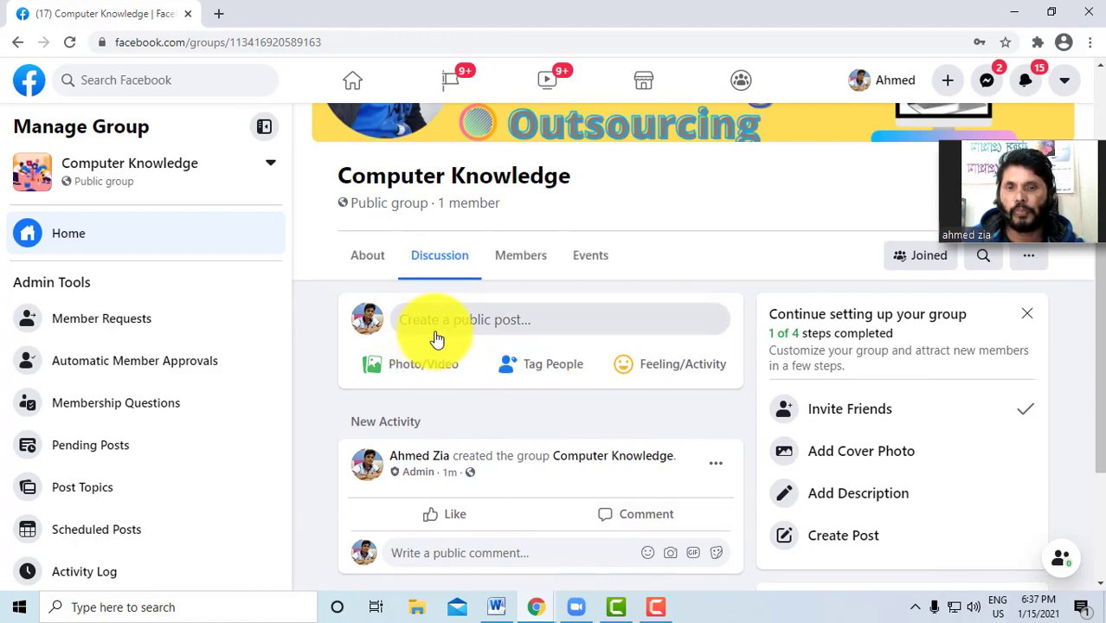
scroll(463, 350, "up", 1)
scroll(491, 370, "up", 1)
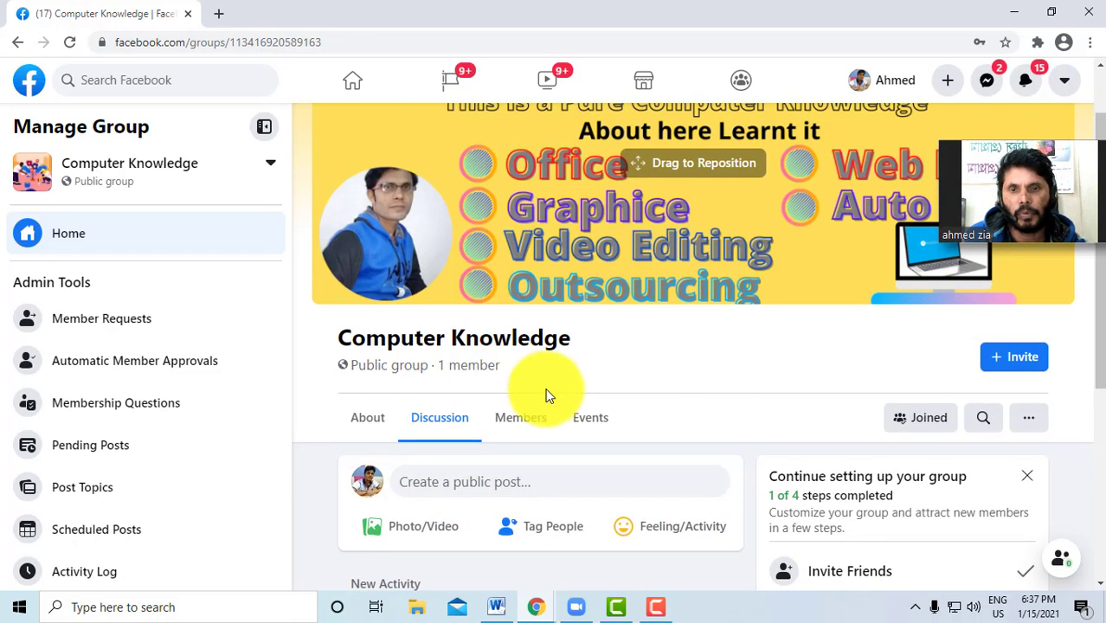
left_click(1013, 357)
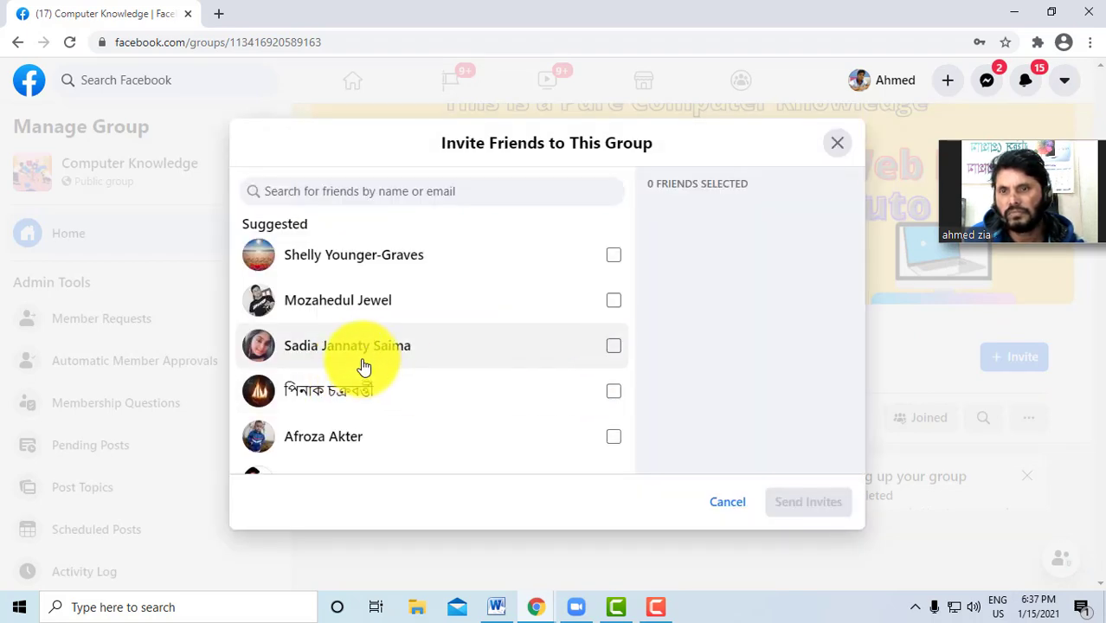
scroll(394, 371, "down", 1)
scroll(400, 380, "up", 1)
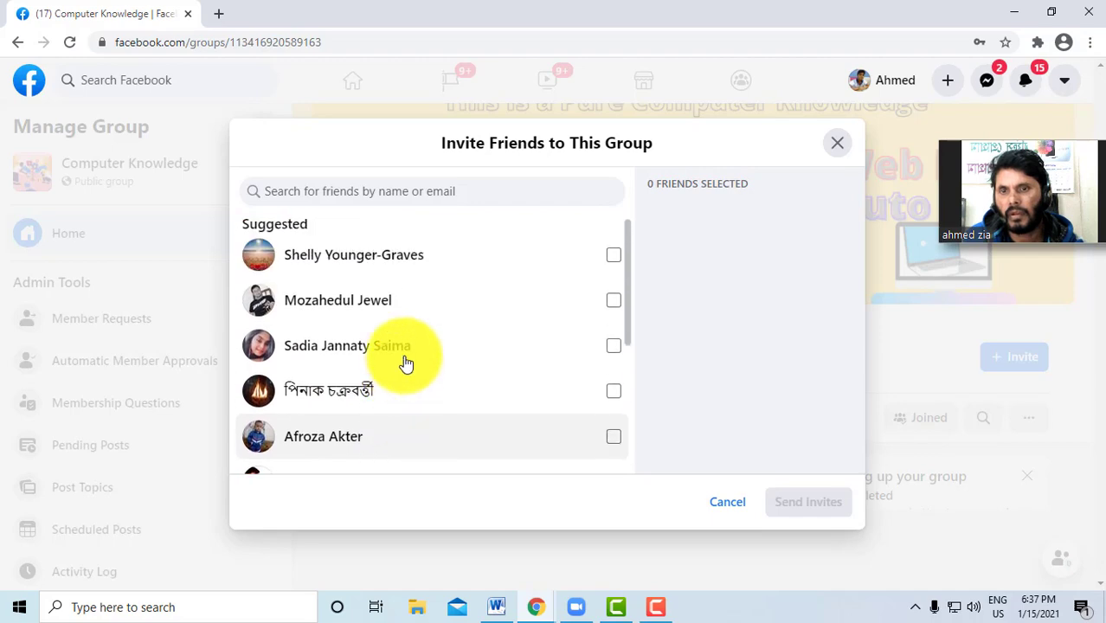
left_click(614, 257)
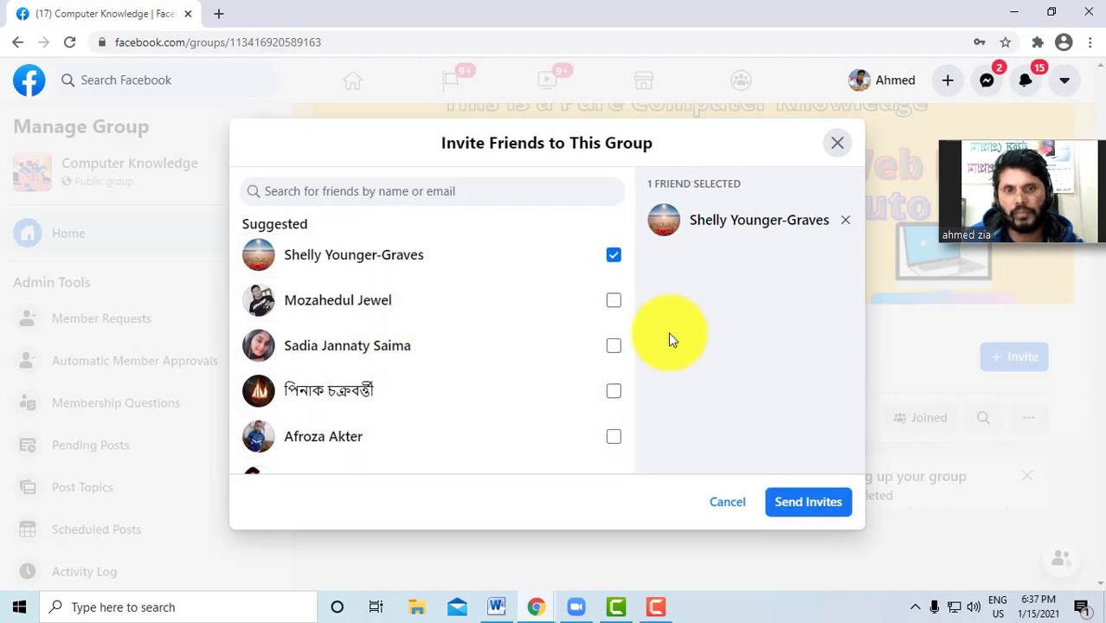
left_click(810, 505)
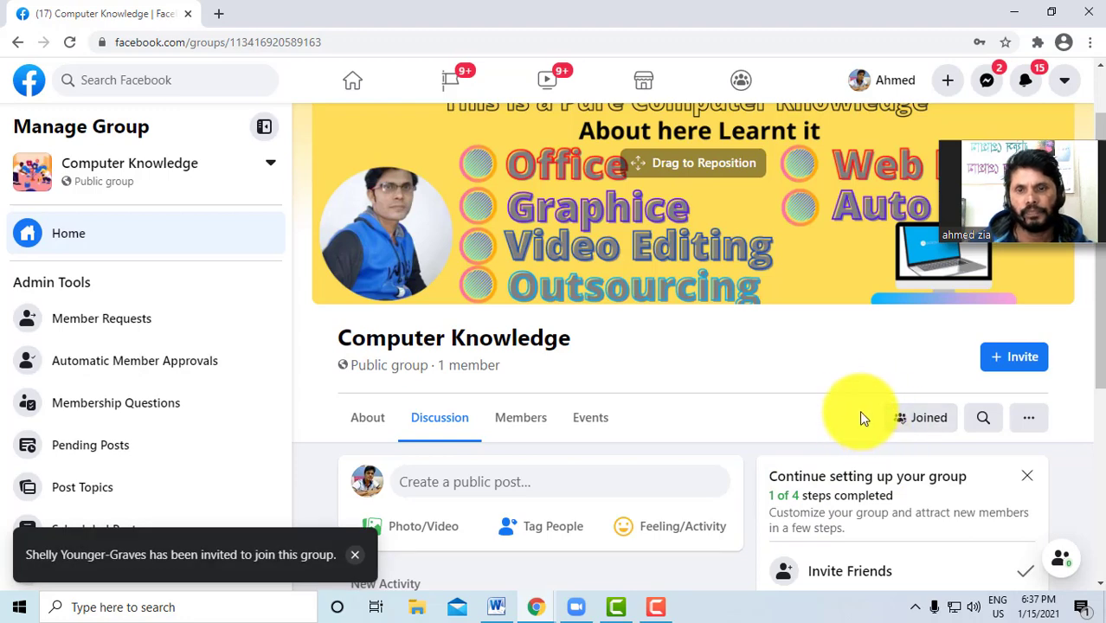
Examine the group's member list, including its admins and the invited friends.
scroll(828, 415, "down", 1)
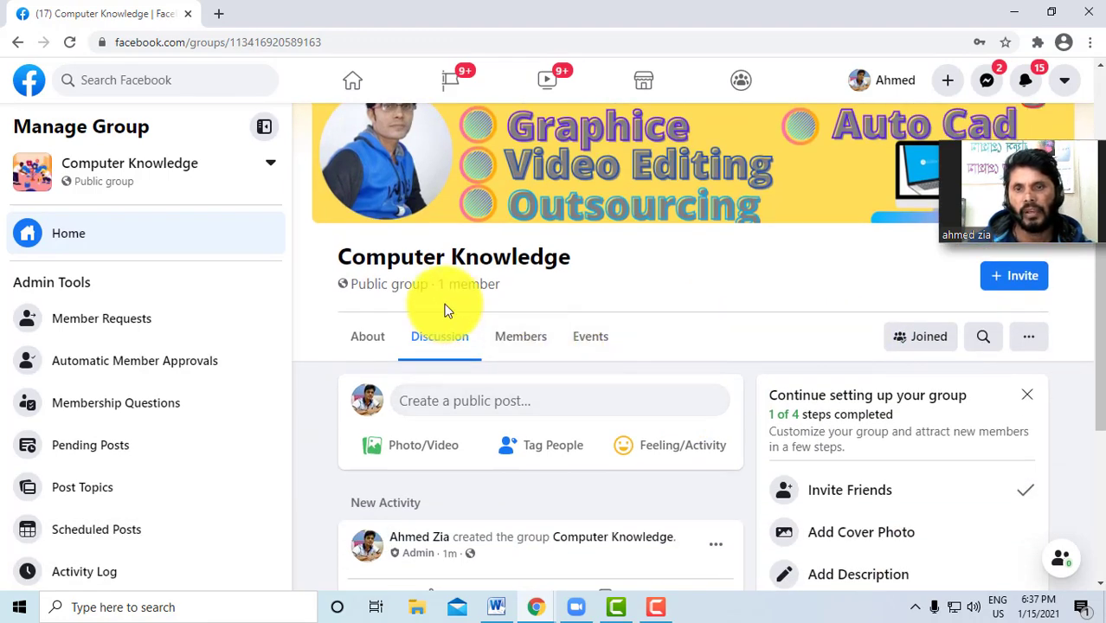
scroll(448, 318, "down", 1)
scroll(448, 329, "up", 2)
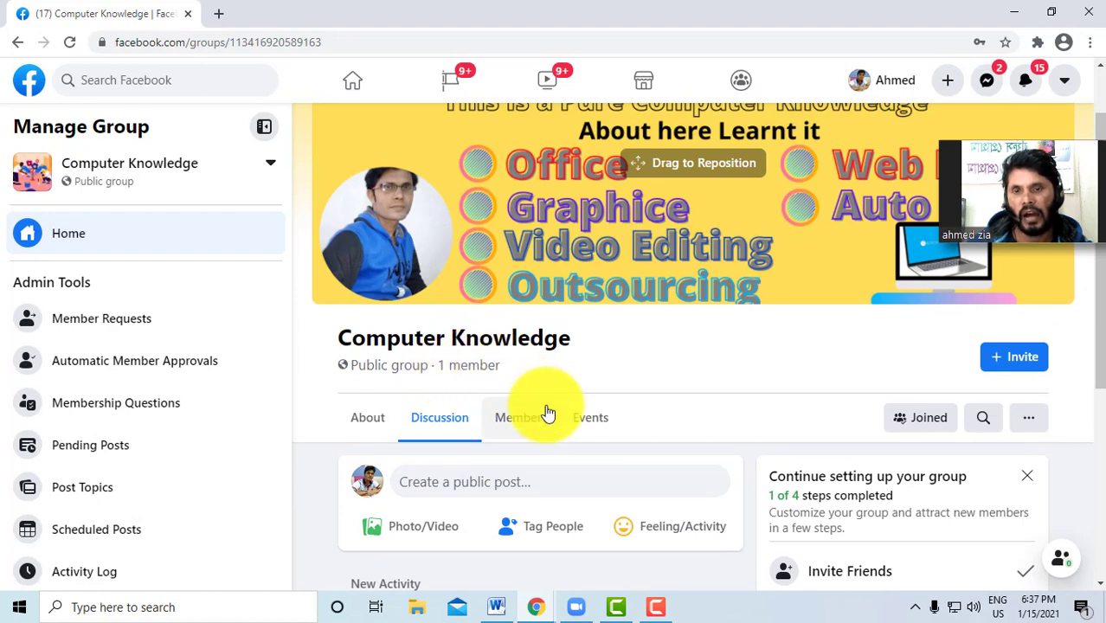
scroll(512, 385, "down", 1)
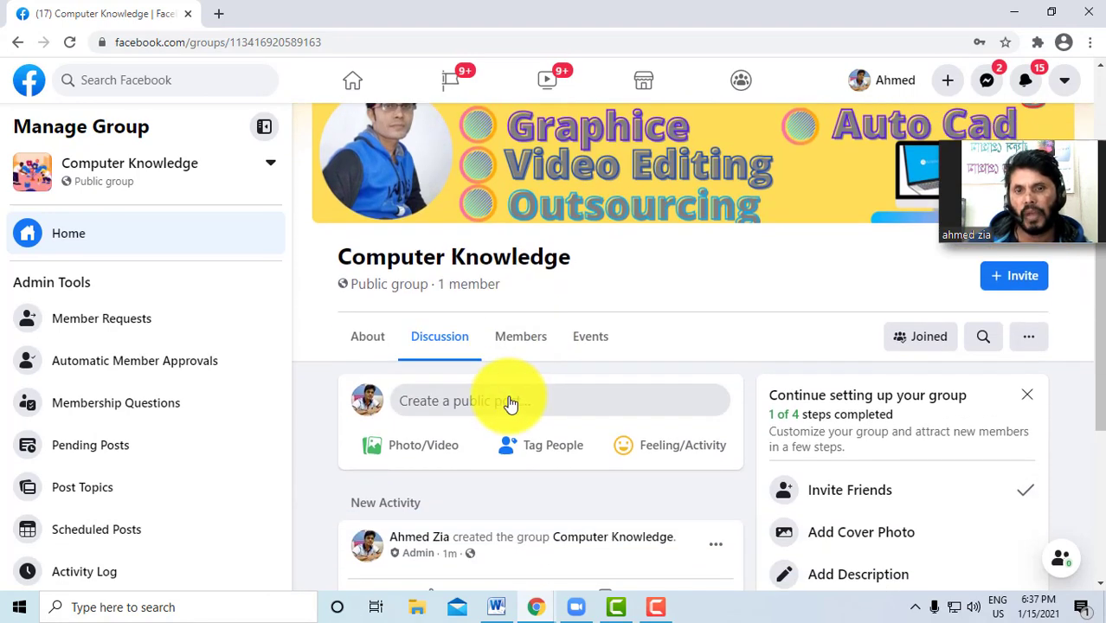
left_click(522, 341)
scroll(537, 415, "down", 3)
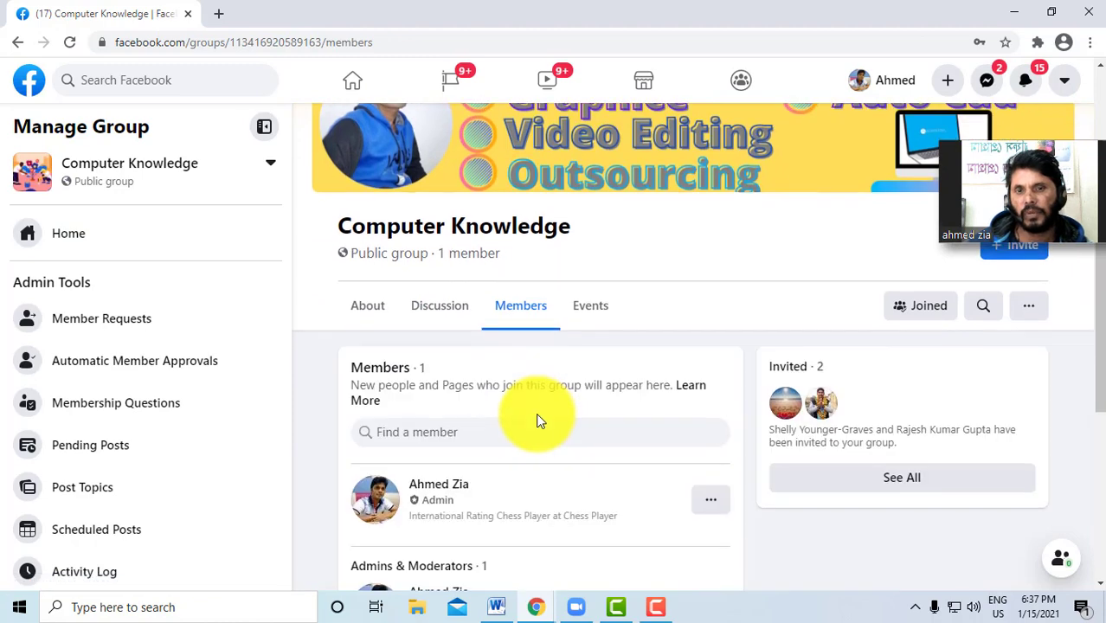
scroll(471, 401, "down", 2)
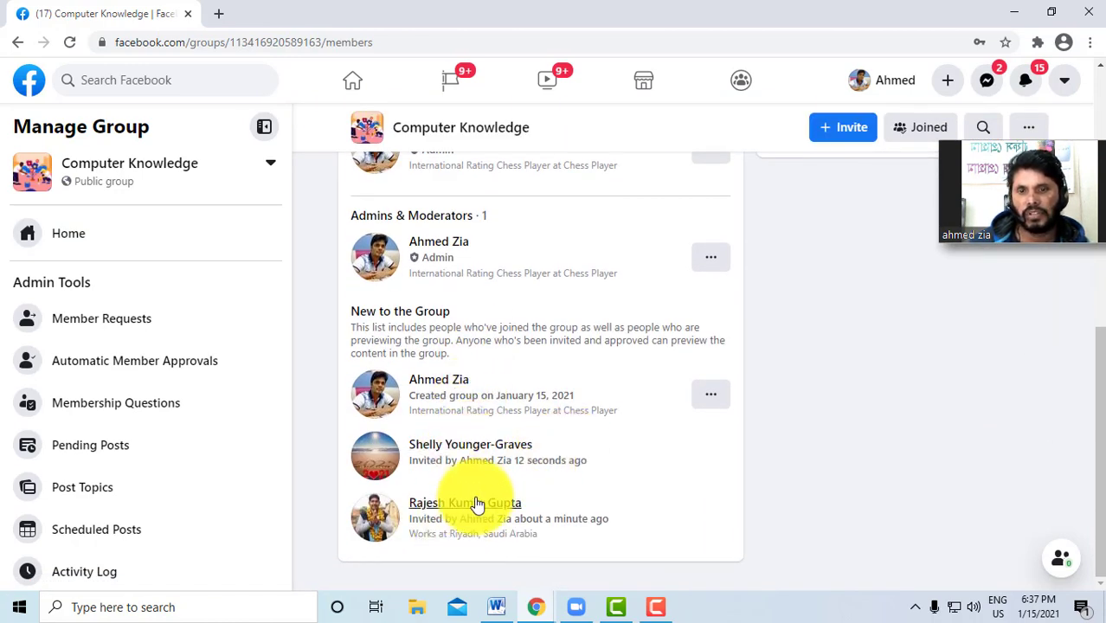
scroll(485, 443, "up", 1)
scroll(485, 443, "up", 2)
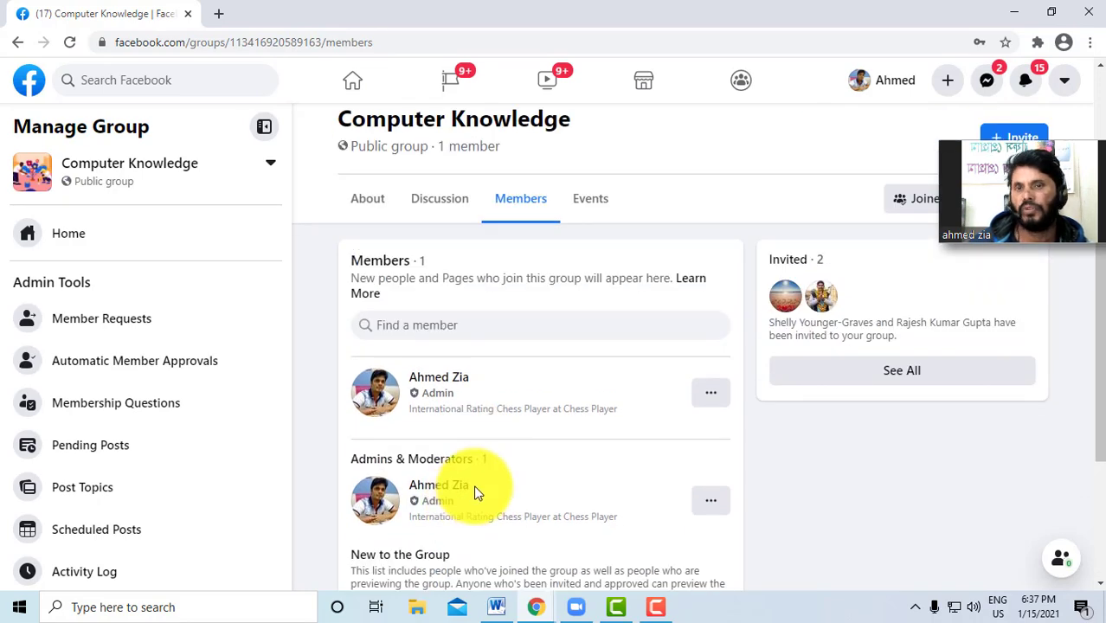
scroll(478, 484, "up", 2)
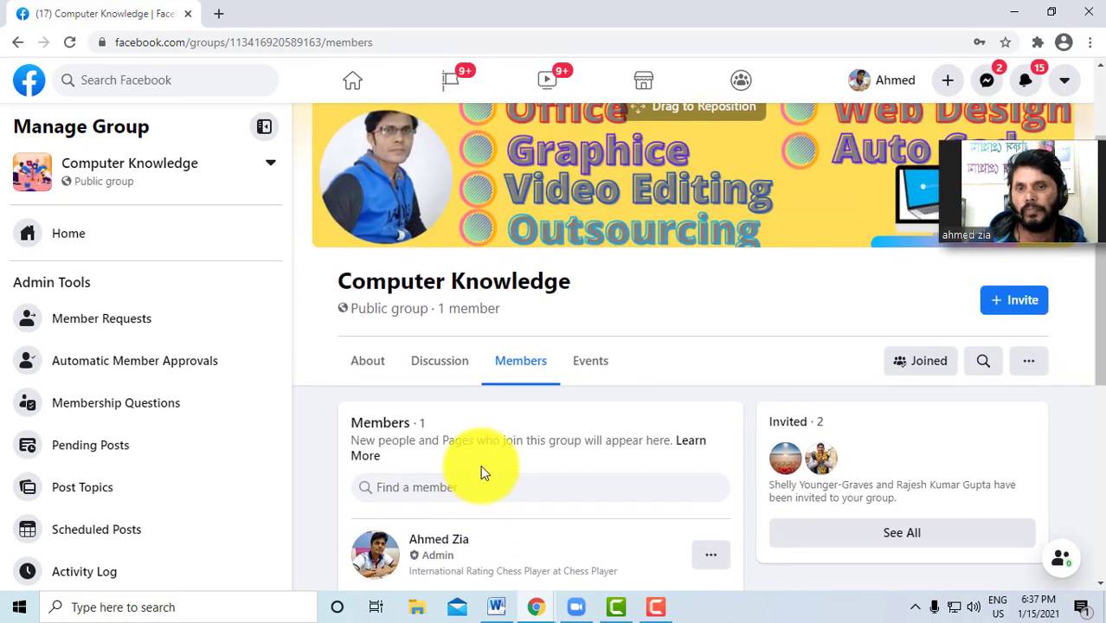
Publish a public post in the group's discussion with the image "Computer Trainer Place (1)" from New folder on the Desktop.
left_click(421, 368)
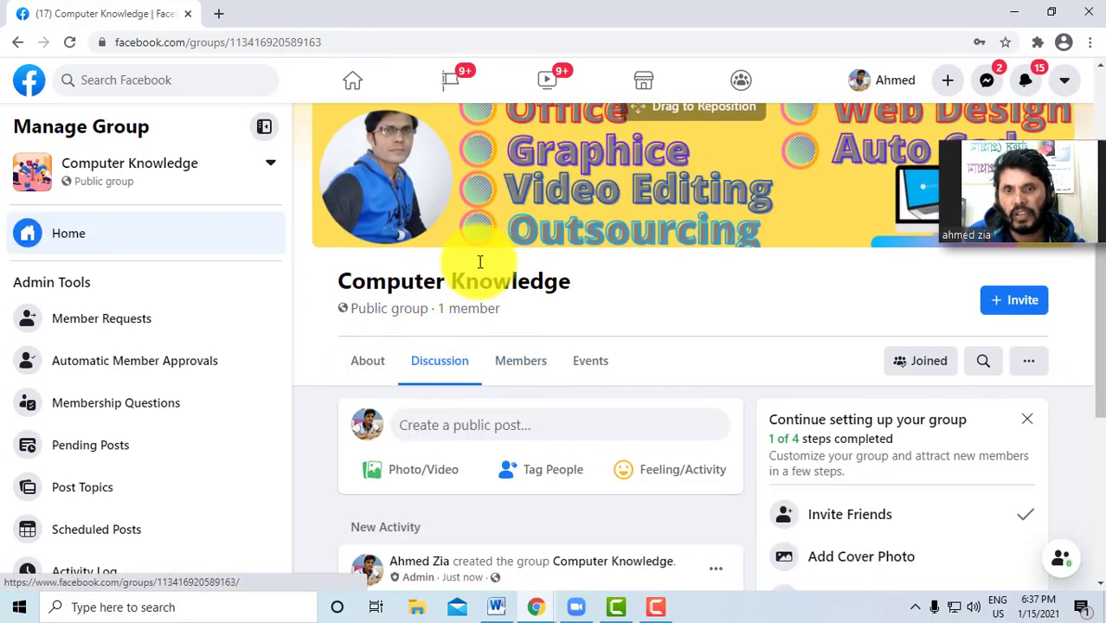
scroll(448, 437, "down", 1)
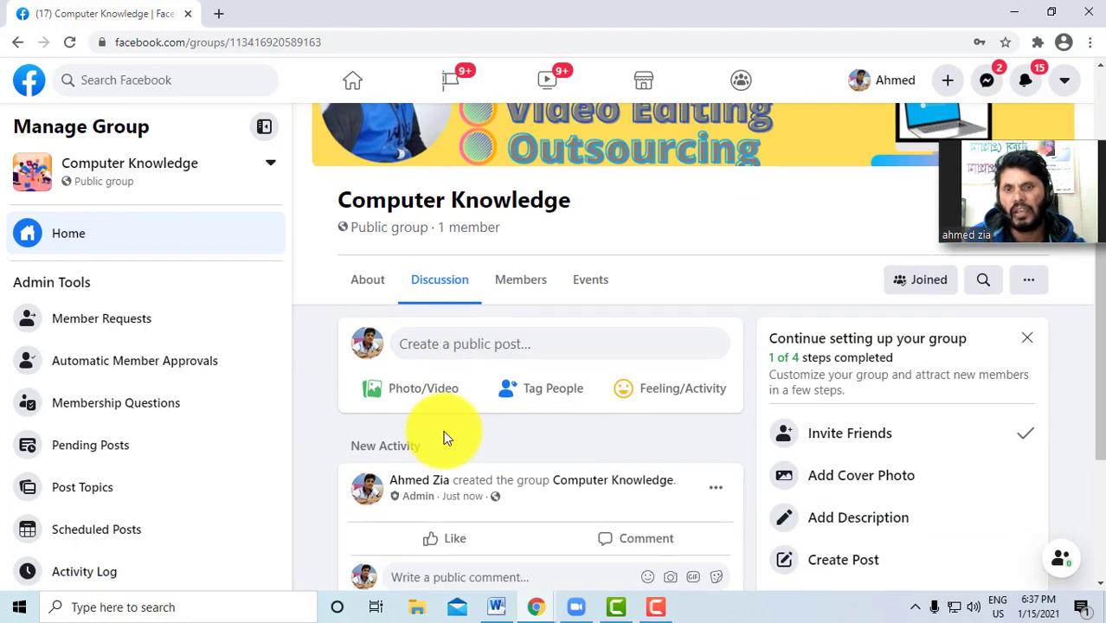
left_click(471, 351)
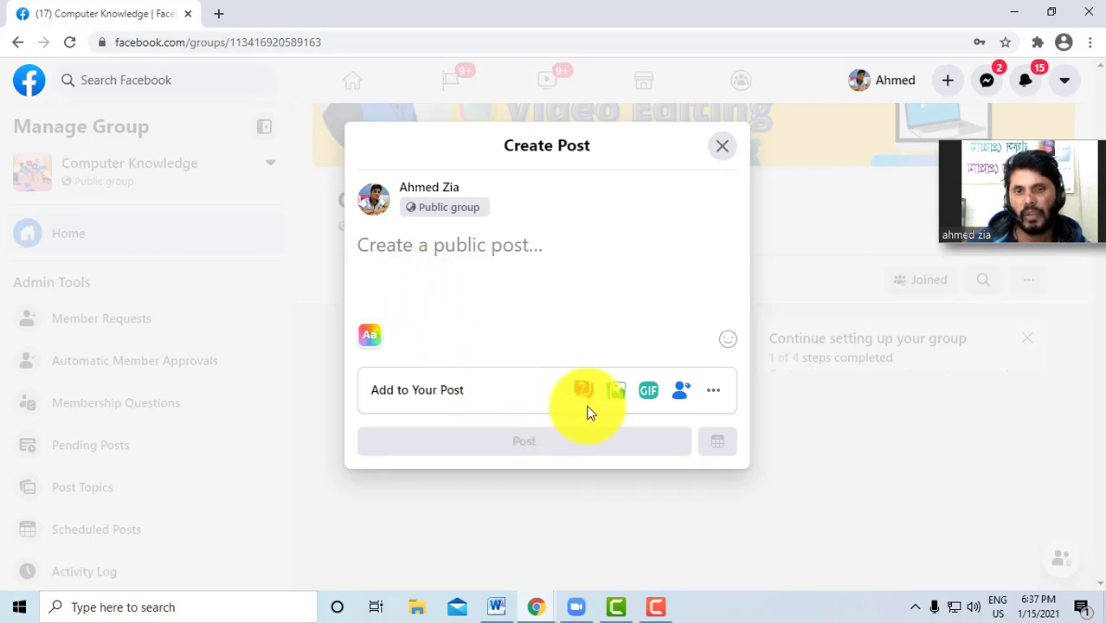
left_click(619, 403)
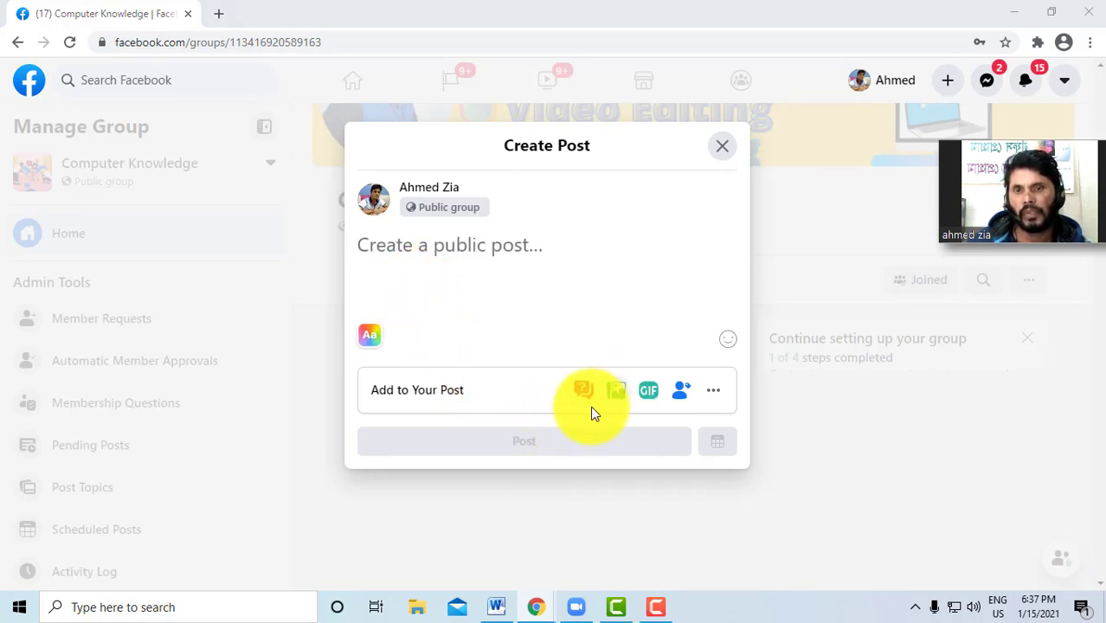
left_click(308, 181)
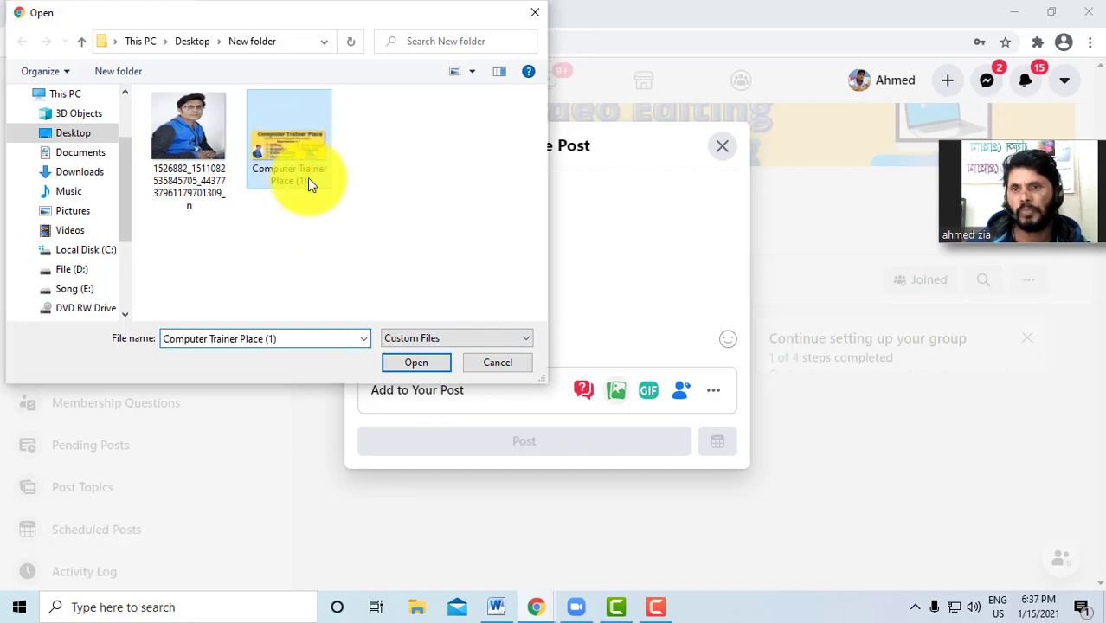
left_click(420, 369)
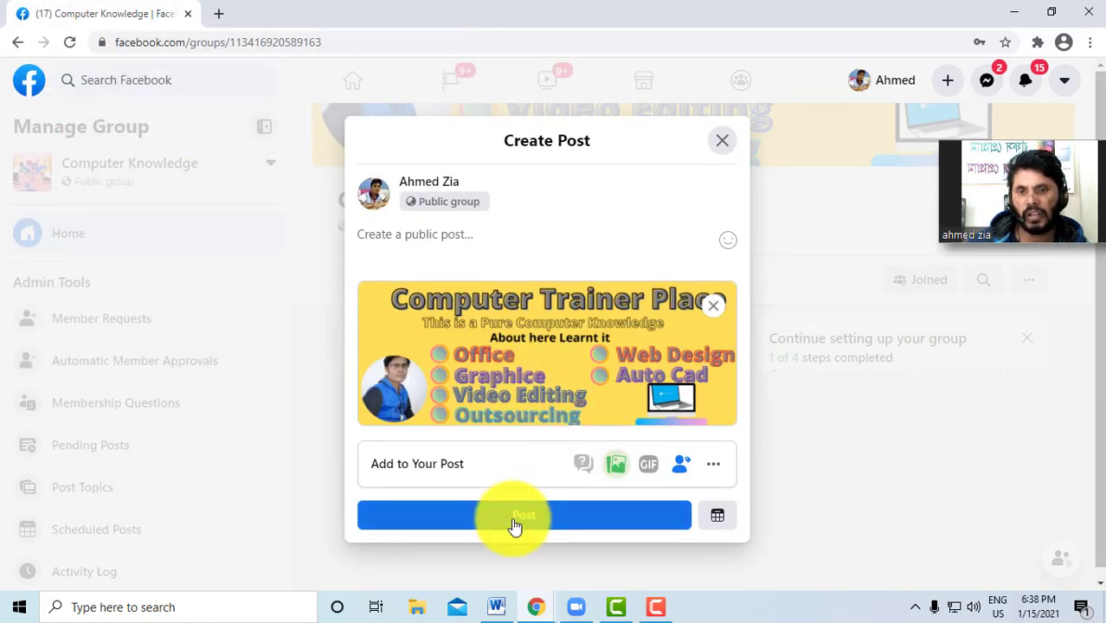
left_click(521, 518)
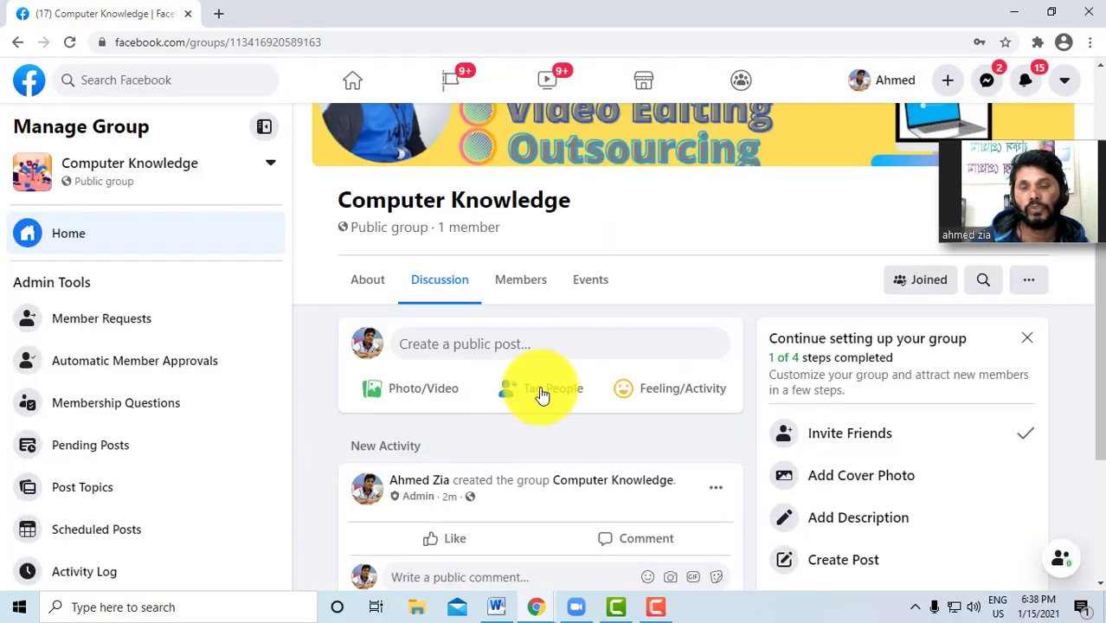
Like the newly published "Computer Trainer Place" image post in the group's discussion.
scroll(541, 398, "down", 3)
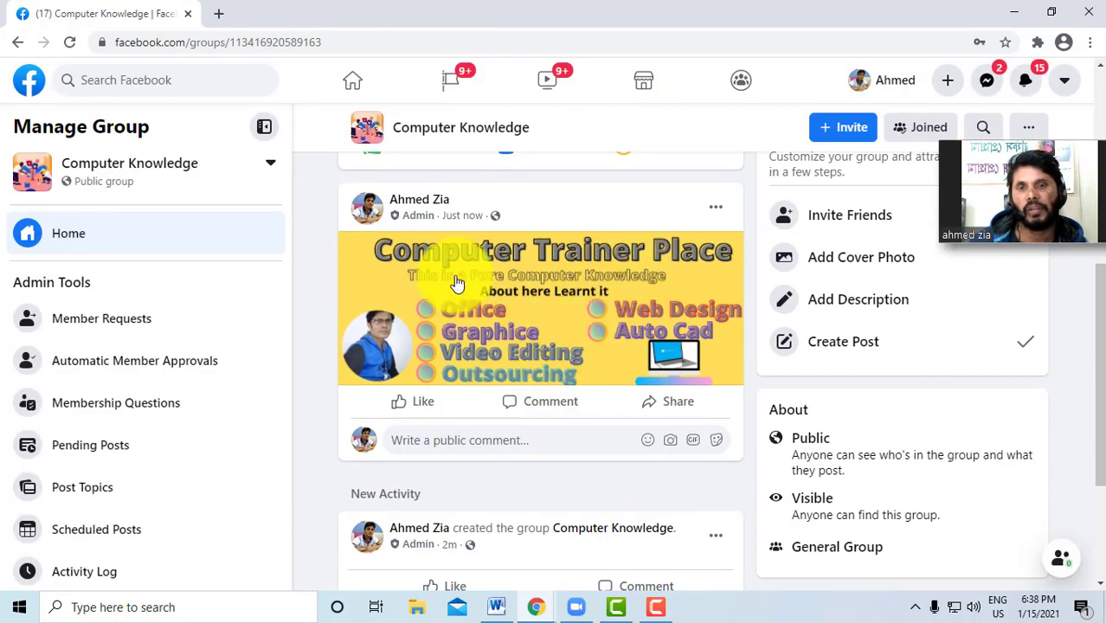
scroll(600, 387, "up", 3)
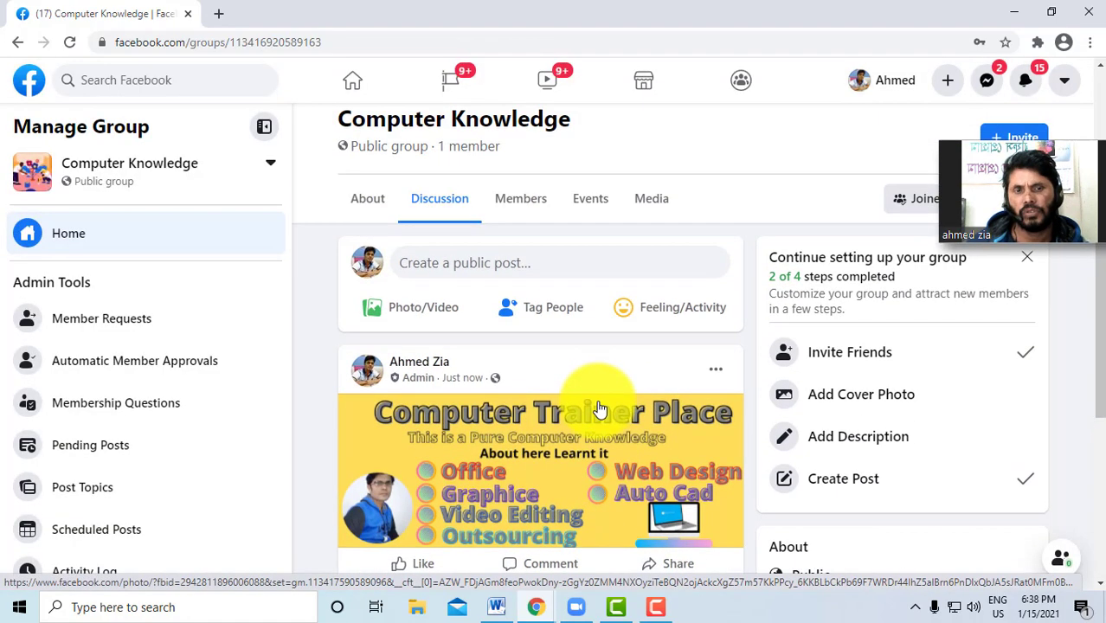
scroll(571, 402, "down", 2)
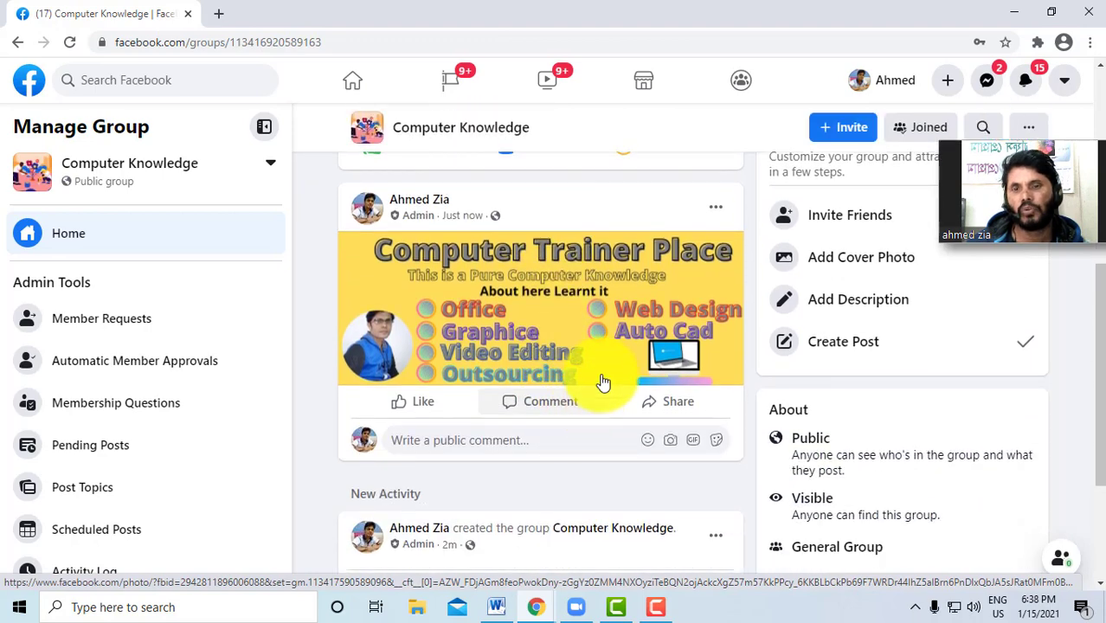
left_click(446, 417)
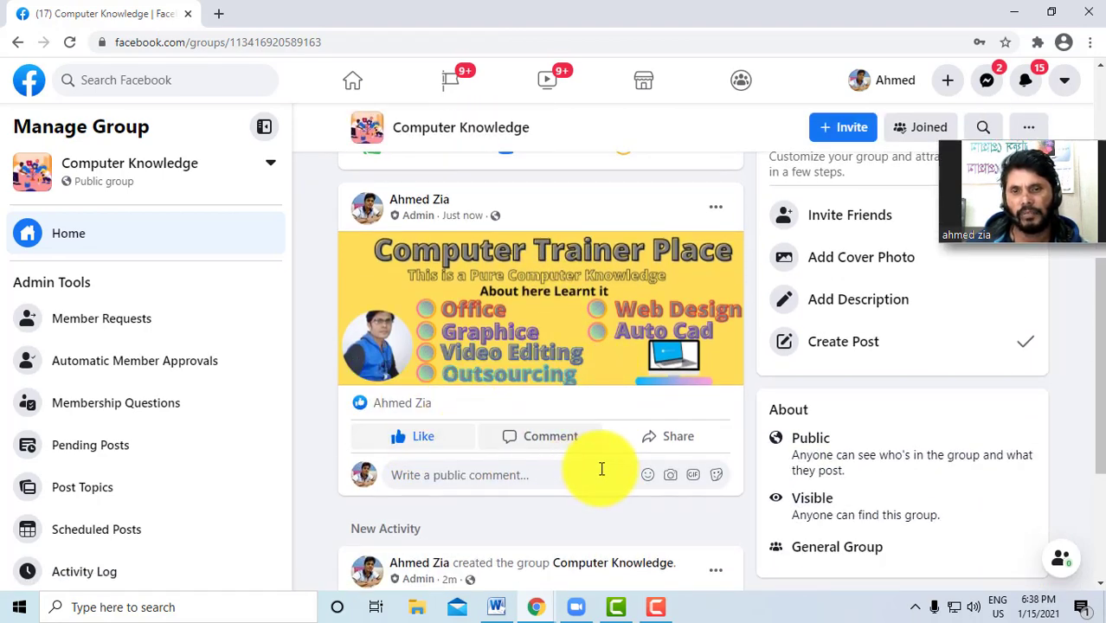
scroll(764, 468, "up", 2)
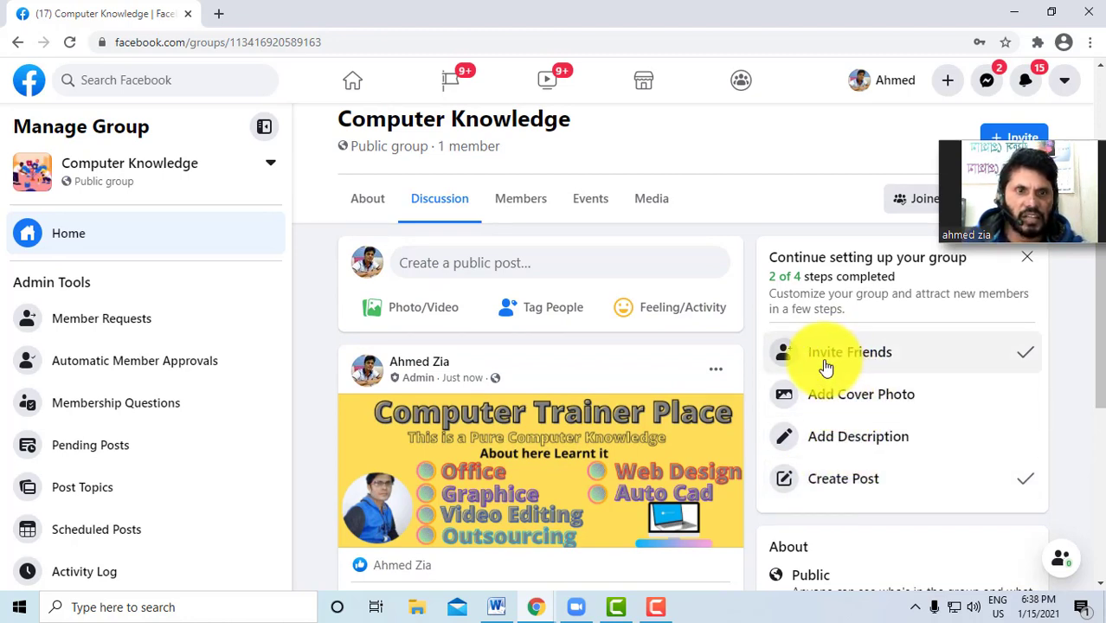
left_click(881, 405)
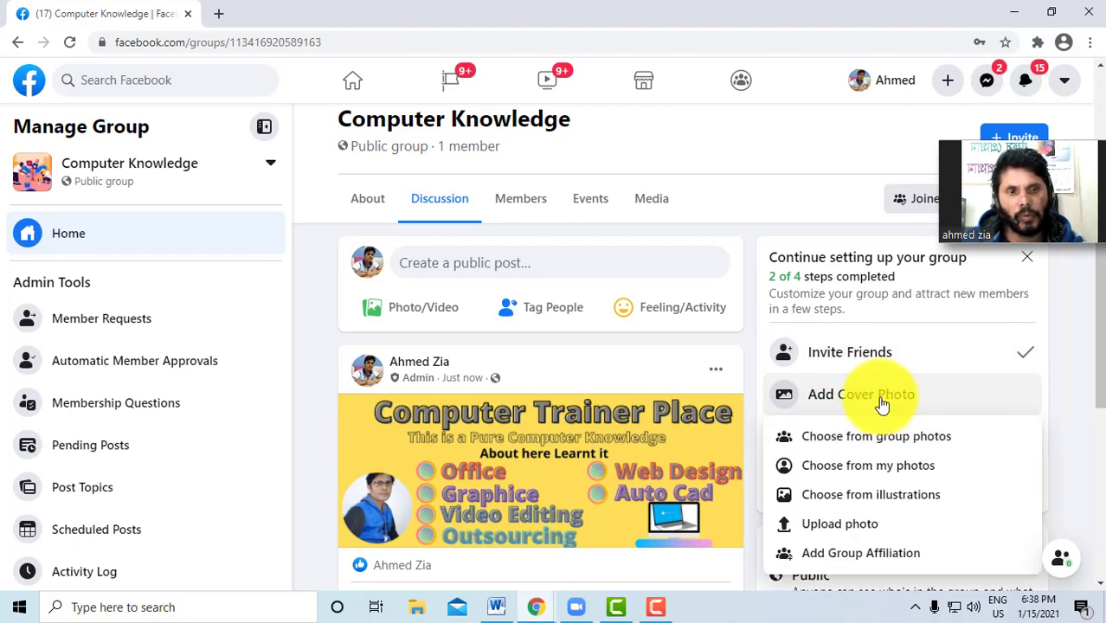
left_click(985, 498)
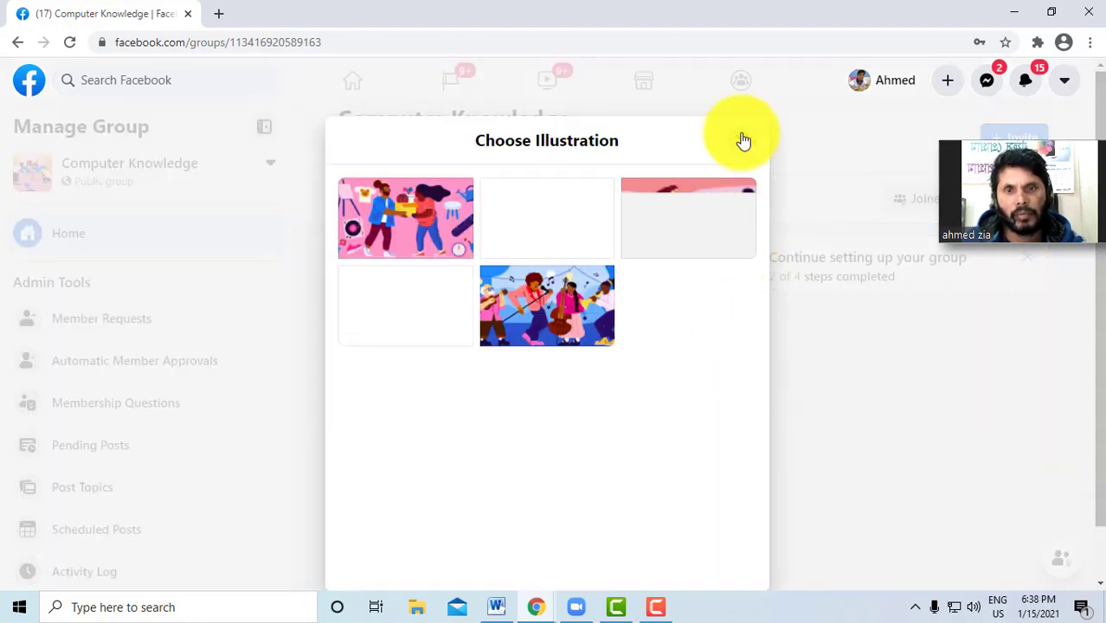
left_click(741, 140)
Add the group description "Welcome to my Group page" and save it.
left_click(895, 439)
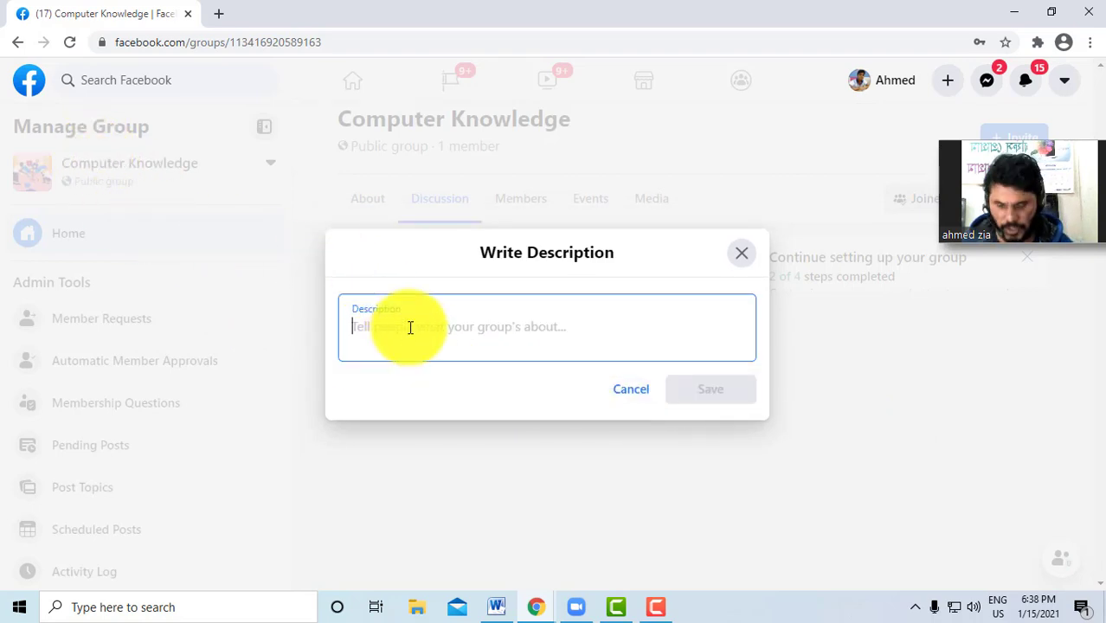
type("Welcome to my")
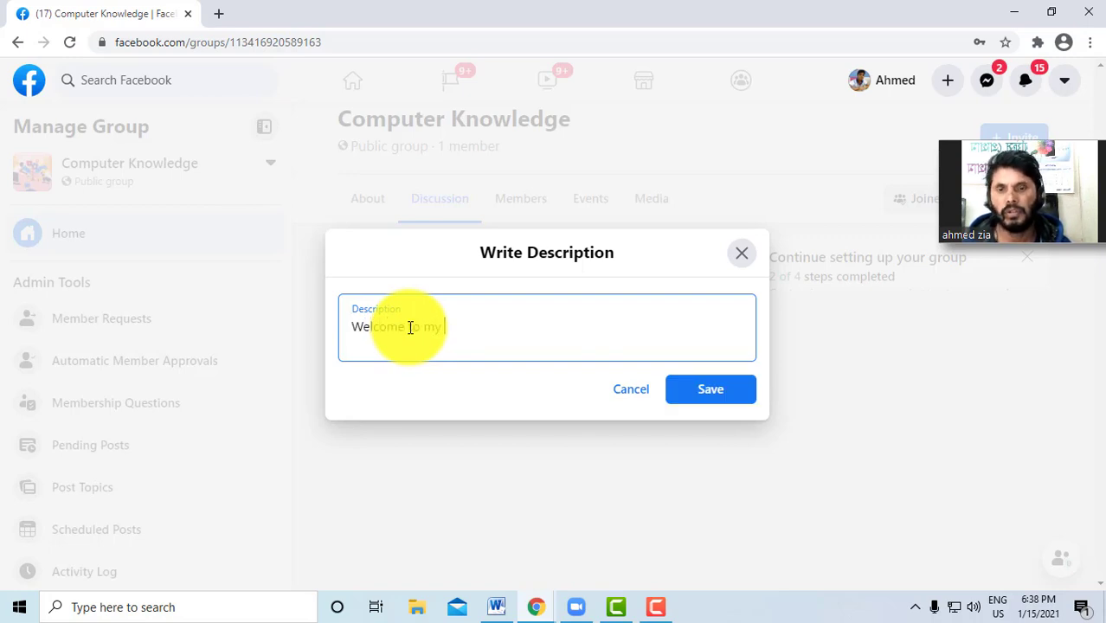
type(" Group page")
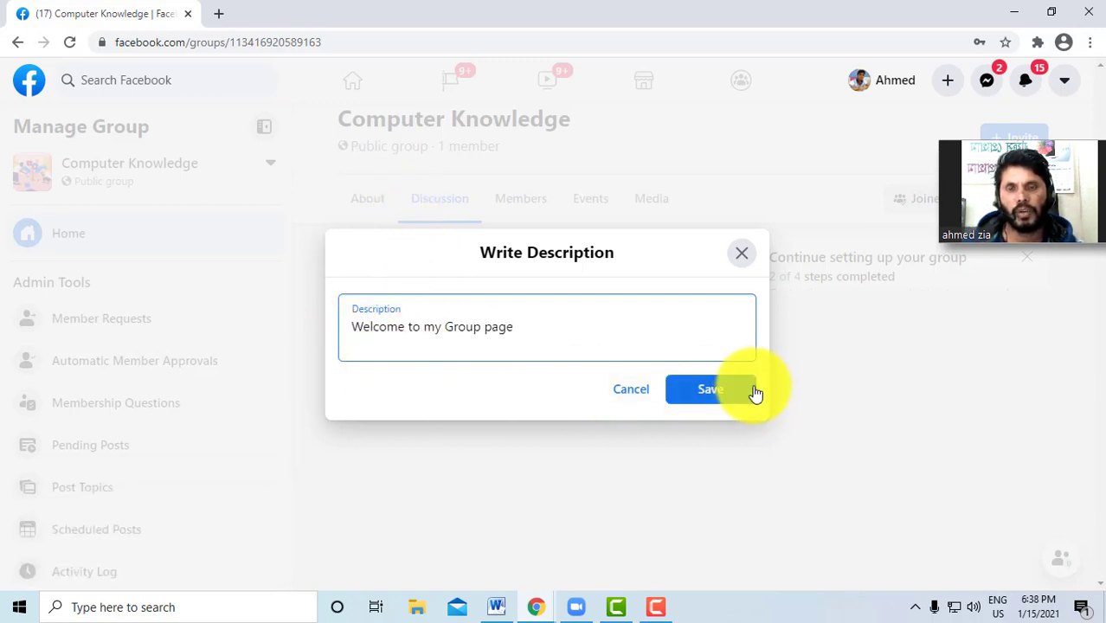
left_click(718, 394)
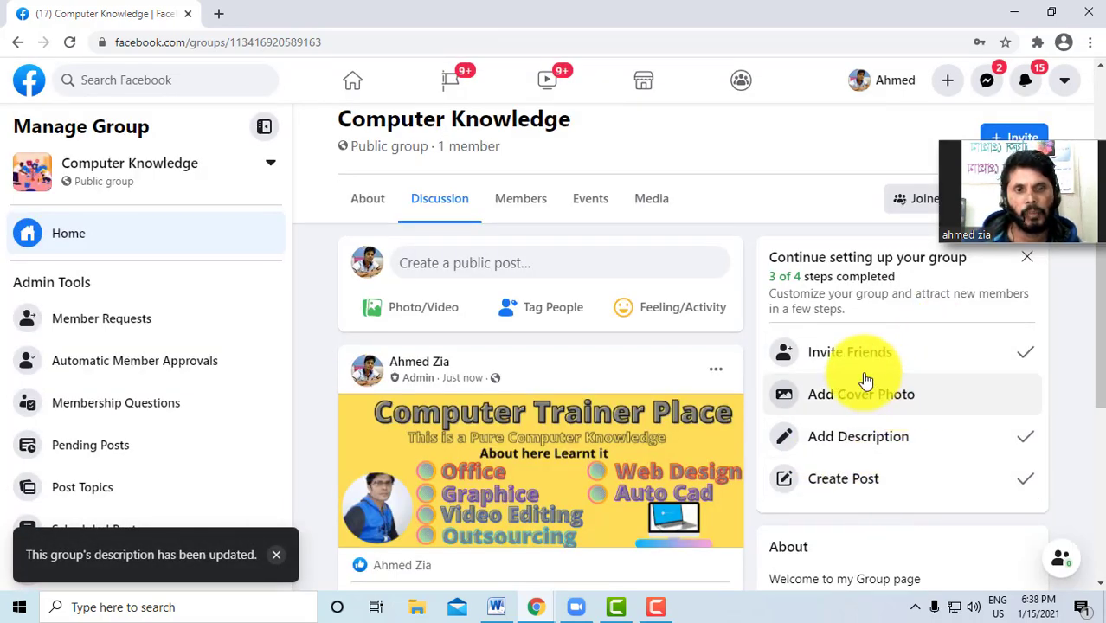
Pin the Computer Knowledge group to the top of the groups list.
scroll(821, 394, "down", 4)
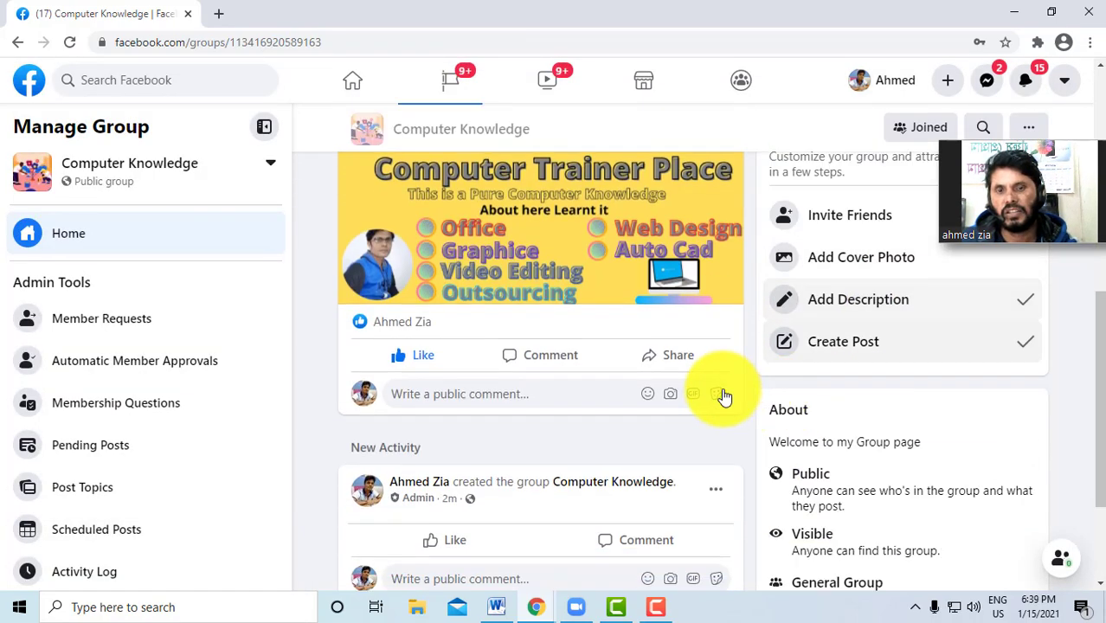
scroll(548, 376, "up", 1)
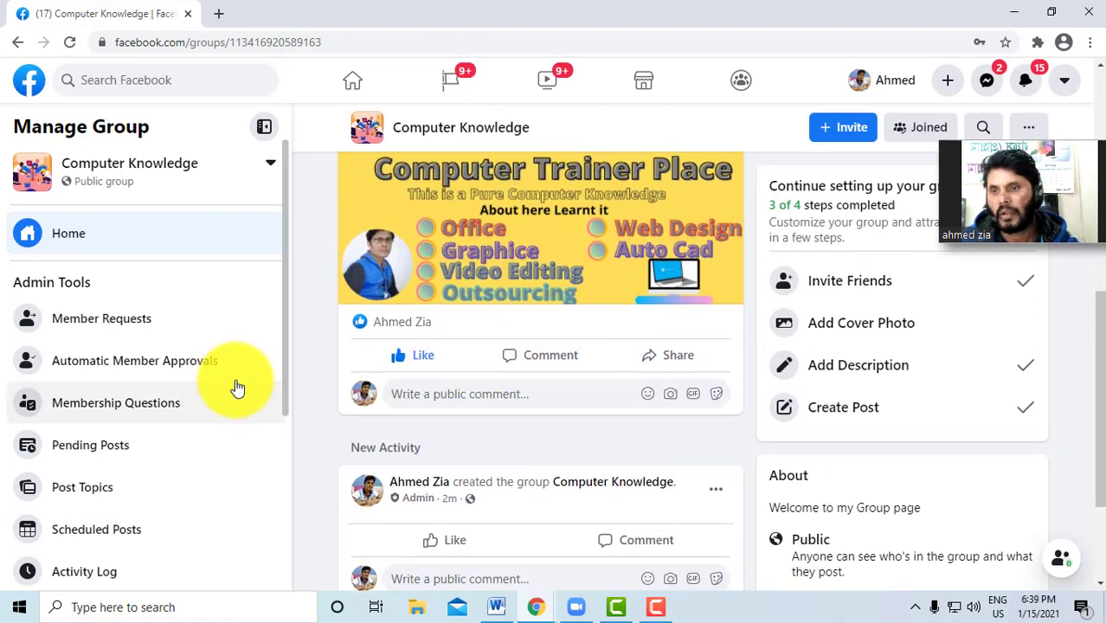
scroll(395, 372, "up", 4)
scroll(403, 386, "up", 2)
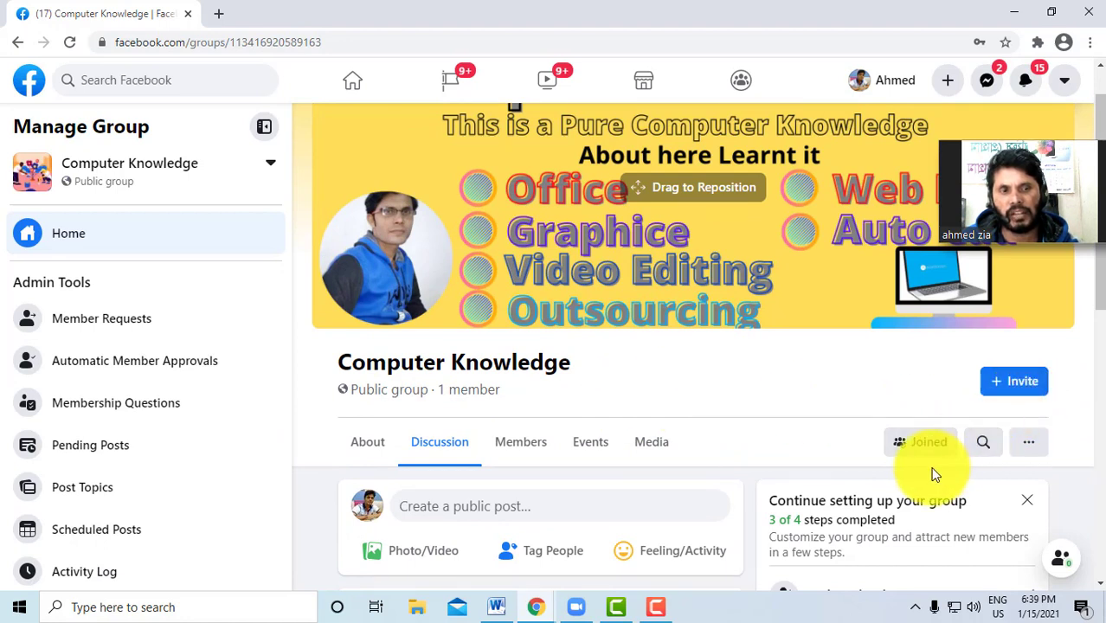
left_click(1038, 451)
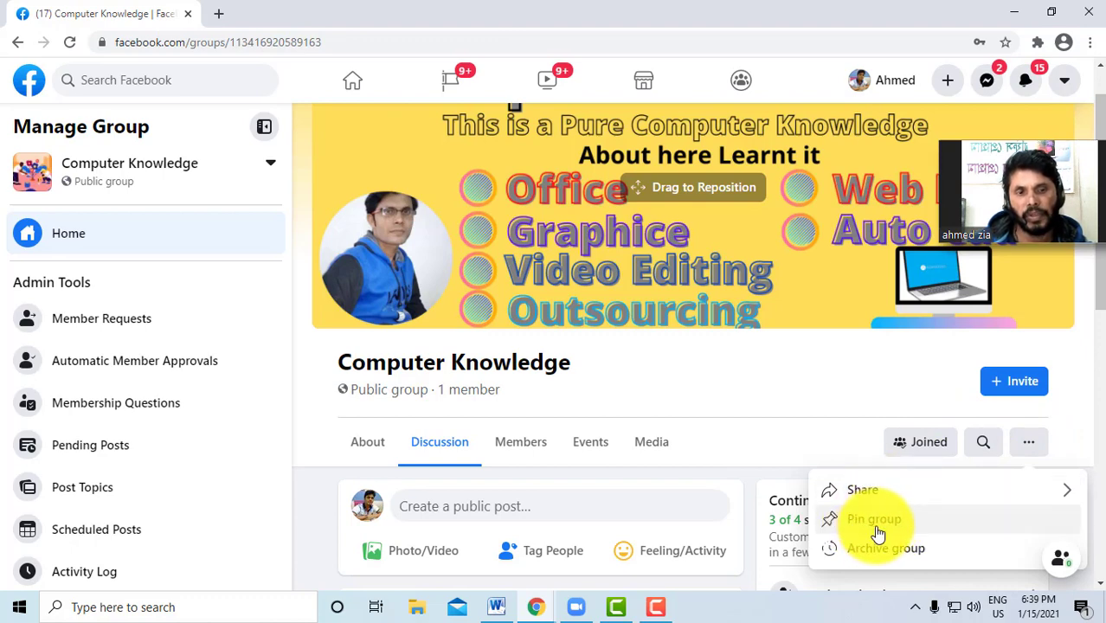
scroll(612, 469, "down", 4)
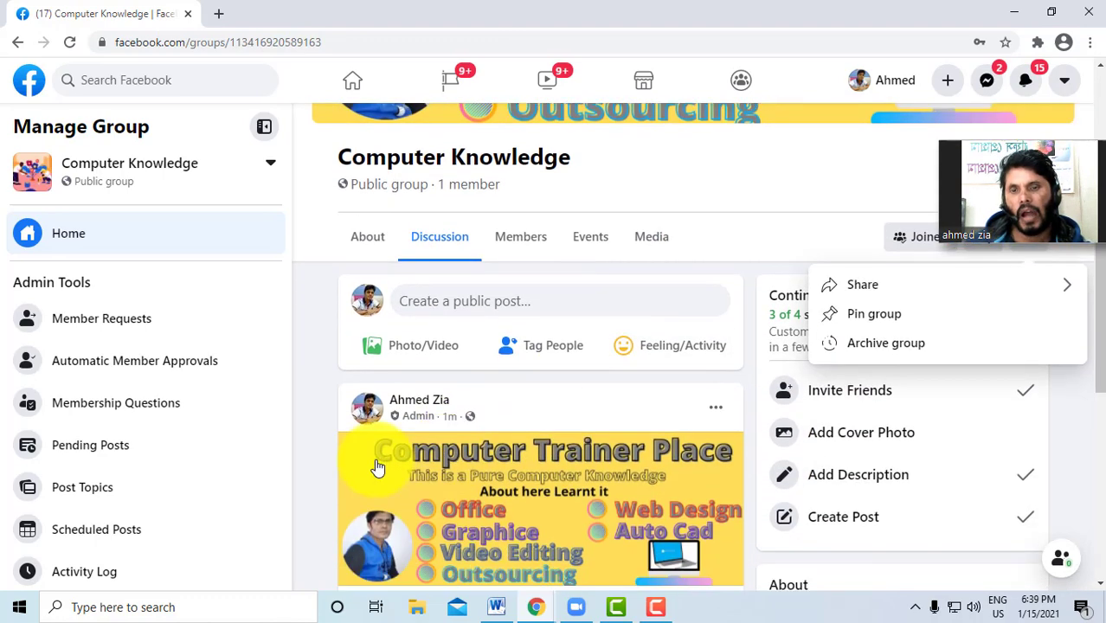
scroll(692, 432, "up", 2)
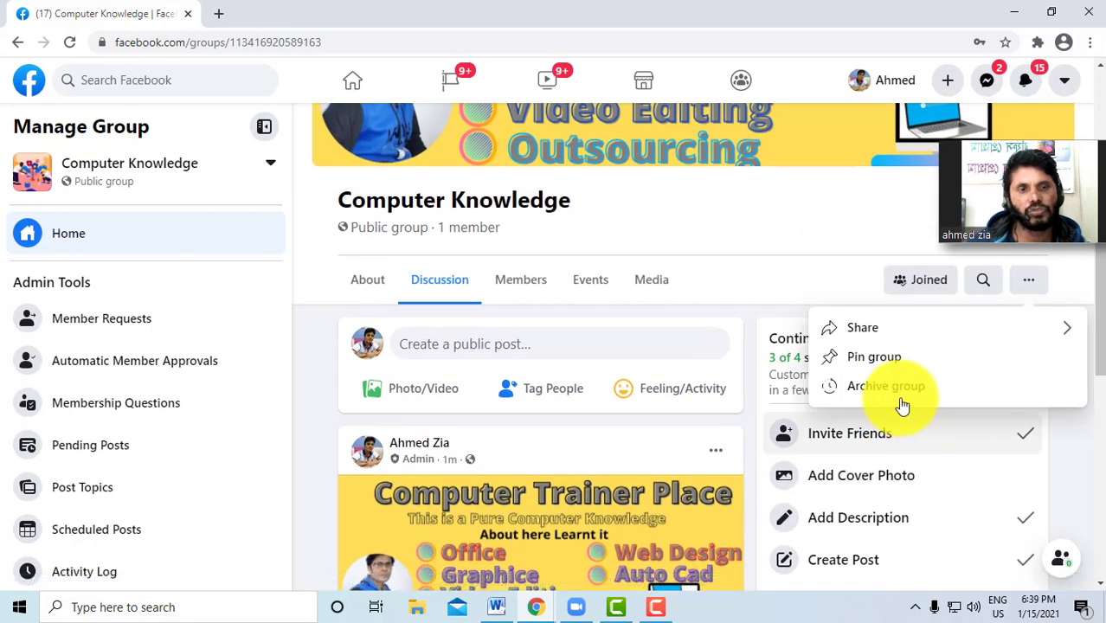
left_click(878, 361)
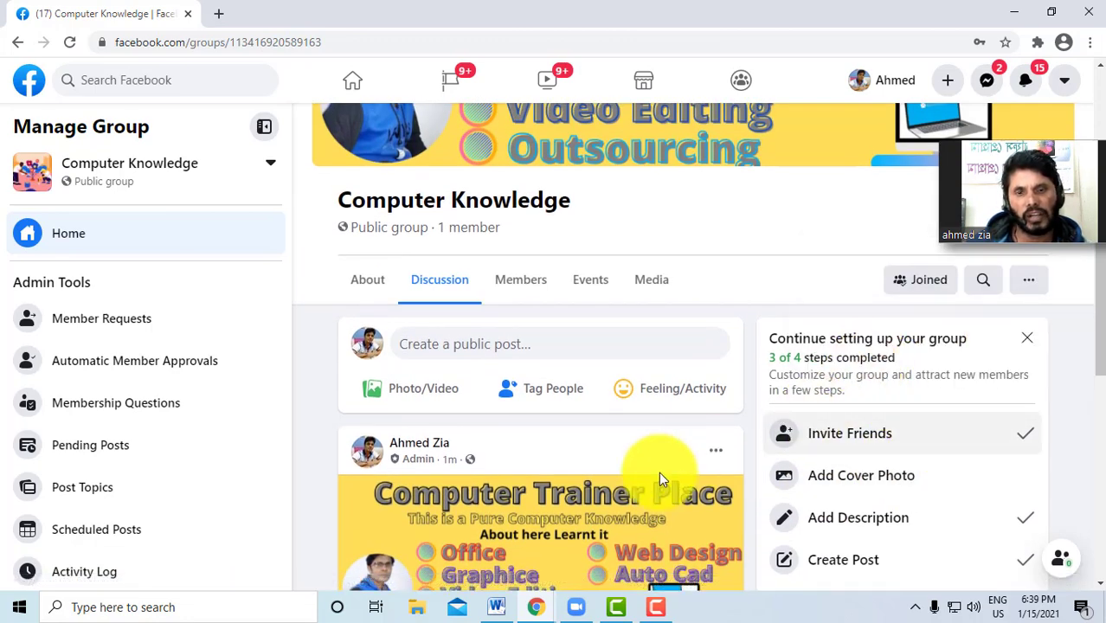
scroll(562, 476, "down", 2)
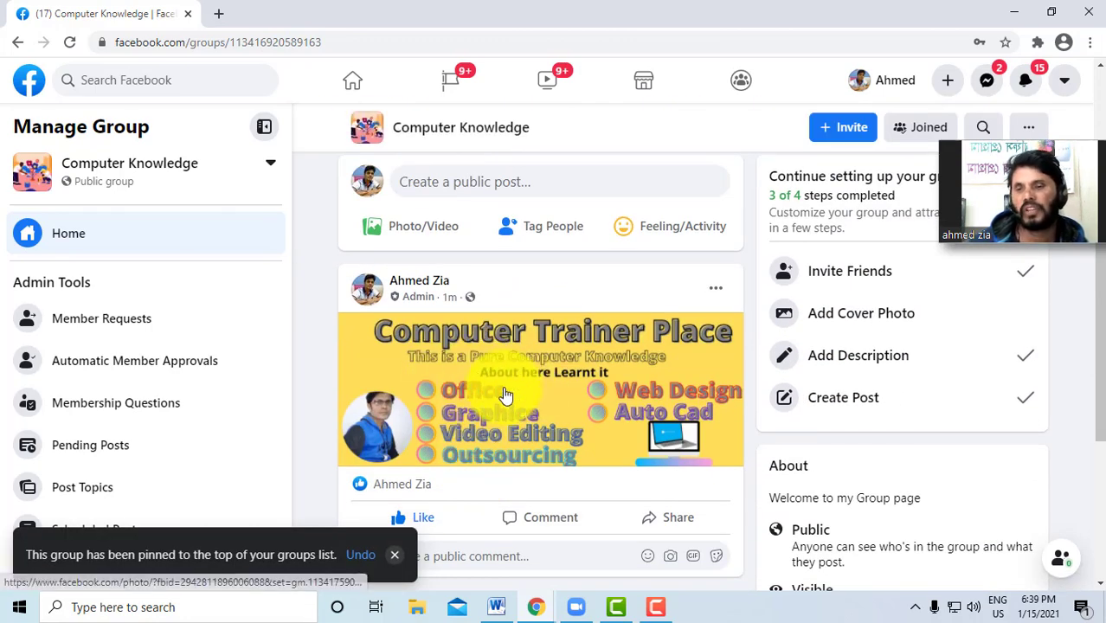
scroll(504, 392, "down", 3)
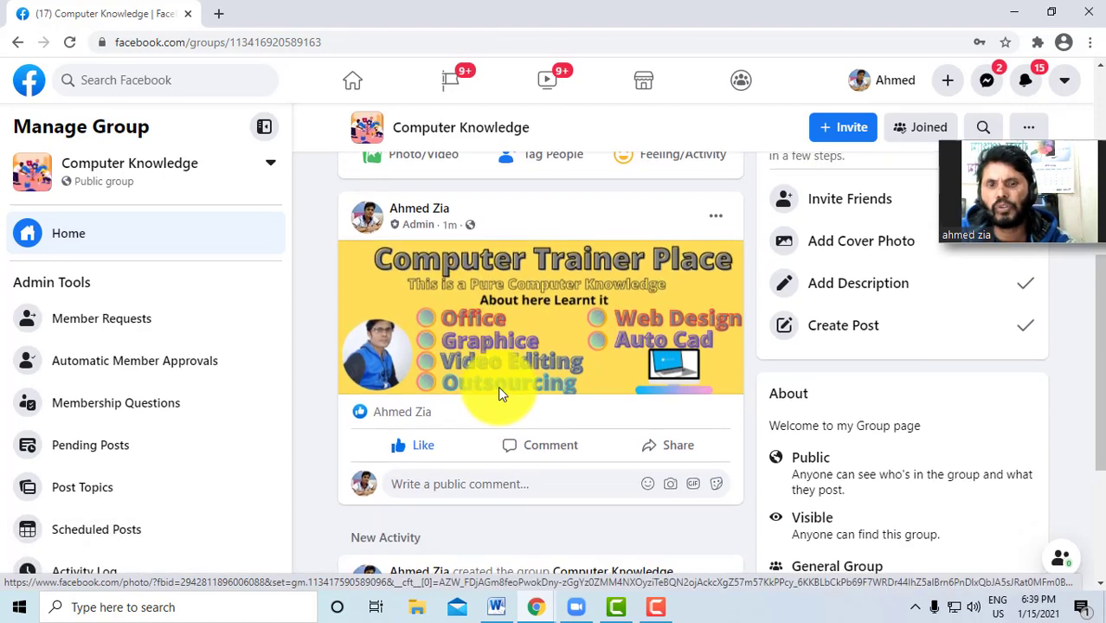
scroll(499, 389, "up", 6)
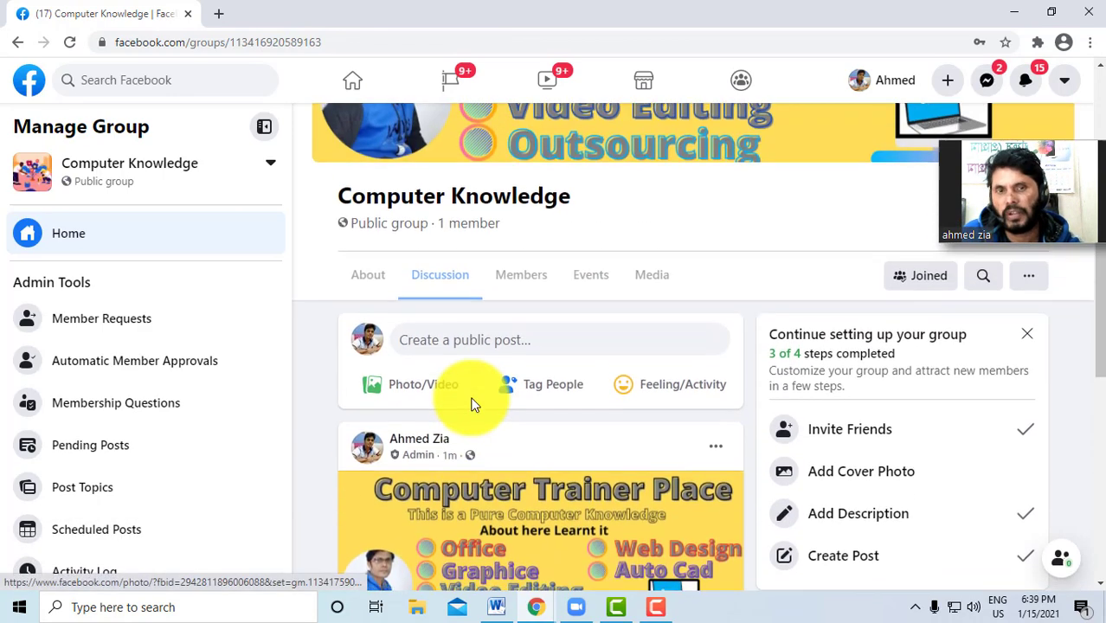